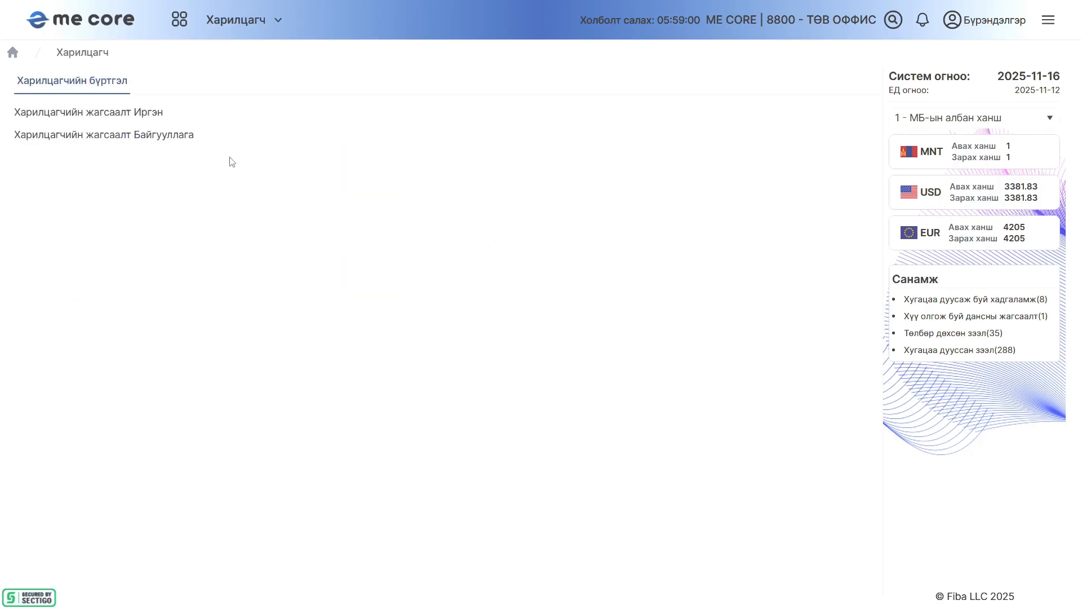
Open the individual customers list, the first customer's record, and its additional information section (Нэмэлт мэдээлэл)
click(139, 112)
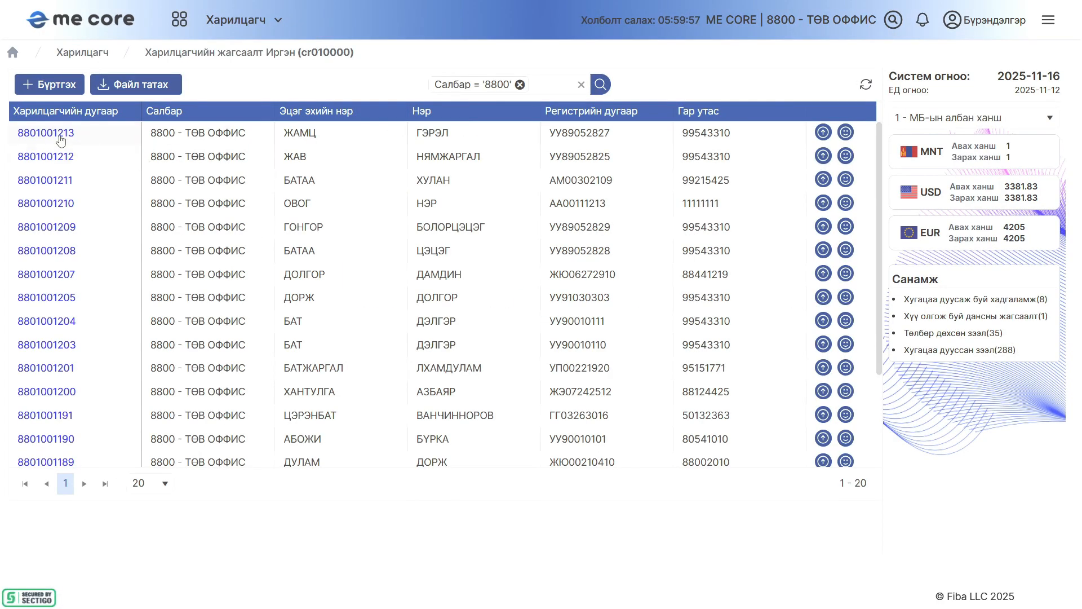
click(60, 135)
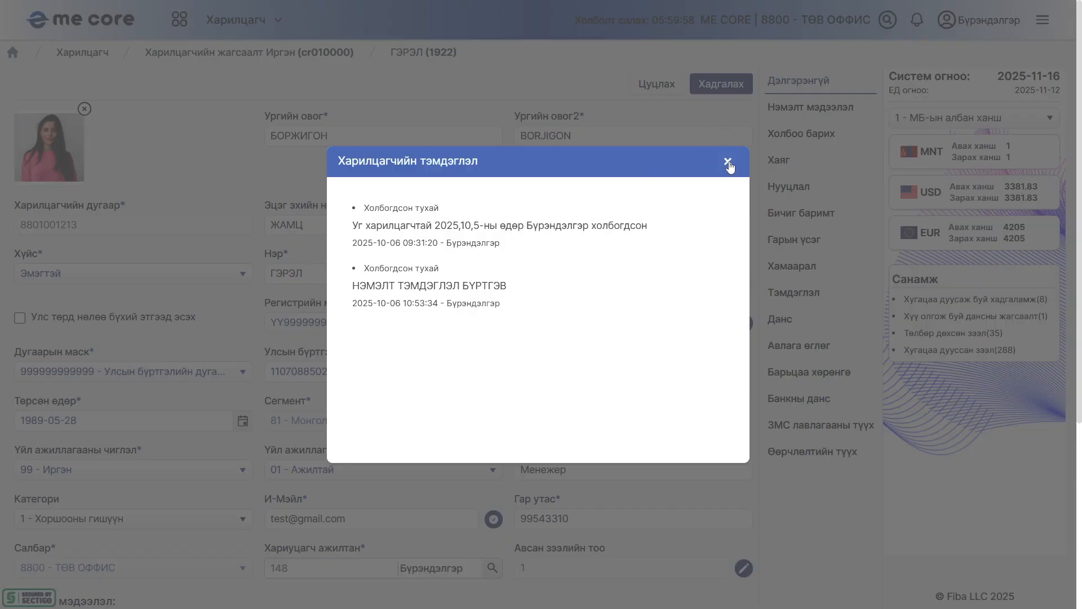
click(727, 162)
click(811, 107)
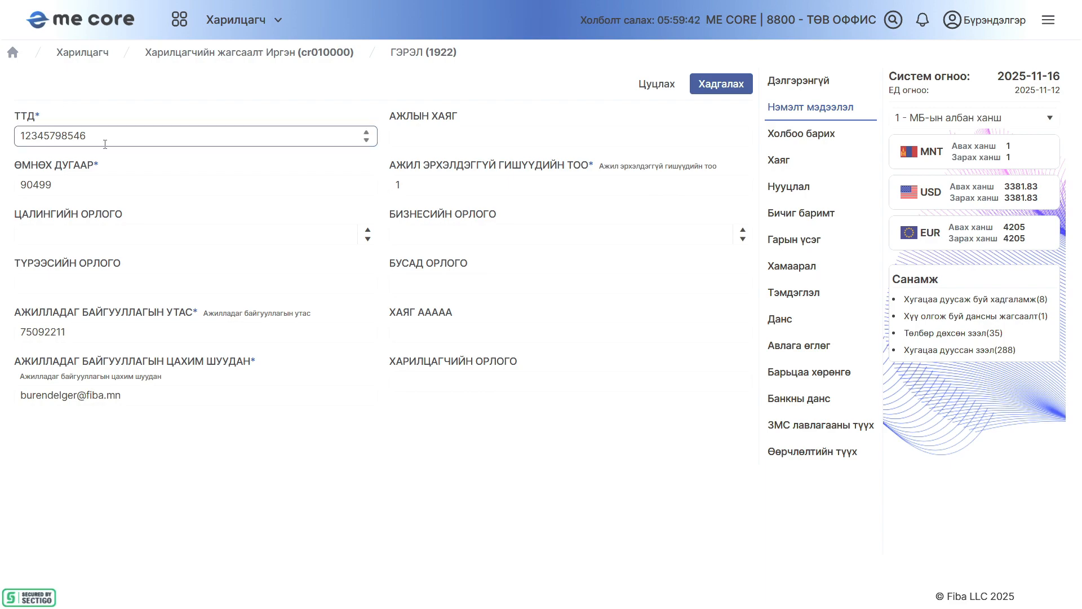
Fill in the customer's work address (АЖЛЫН ХАЯГ) with the suggested earlier entry
drag(27, 116, 319, 127)
click(449, 133)
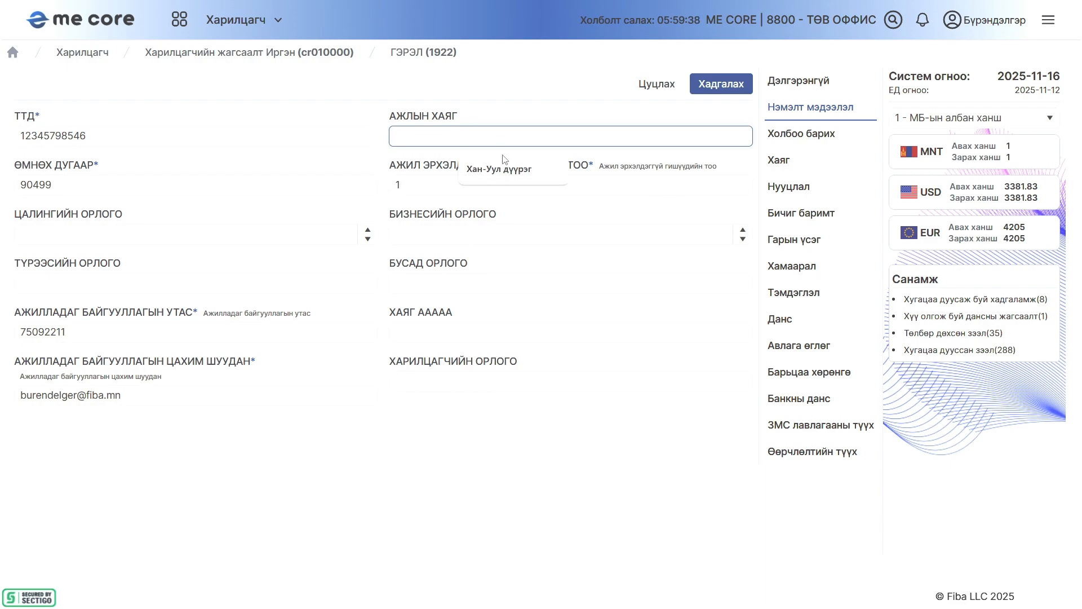
click(506, 174)
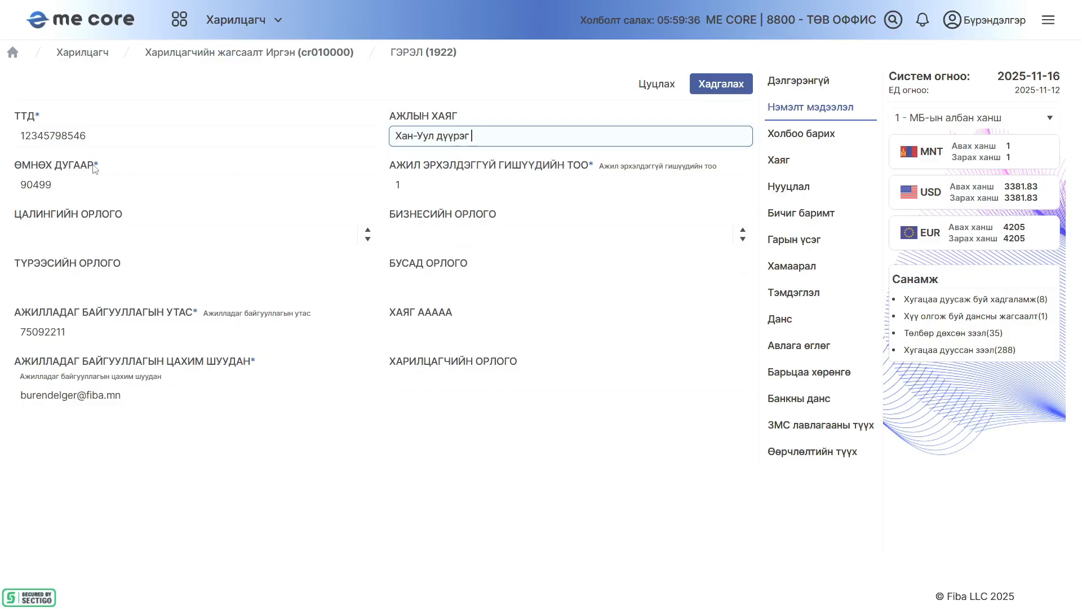
drag(58, 186, 2, 189)
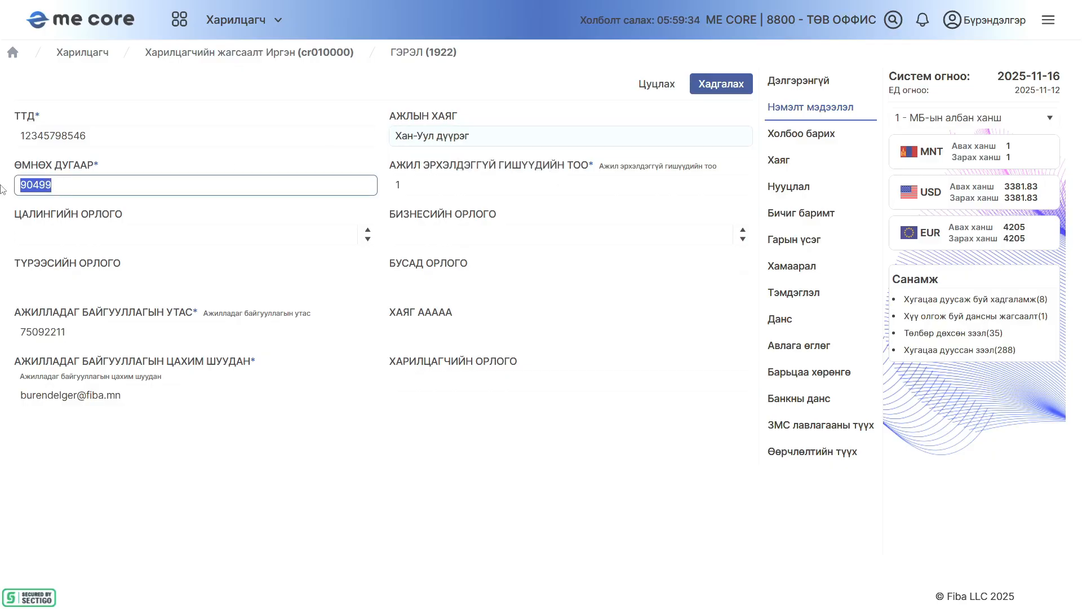
drag(96, 168, 314, 162)
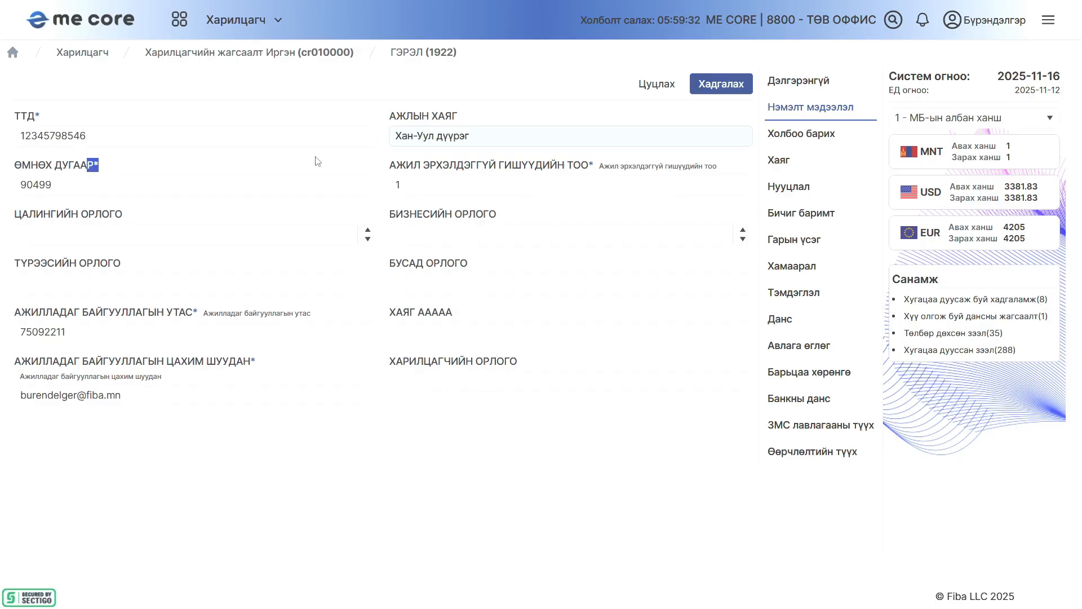
click(457, 188)
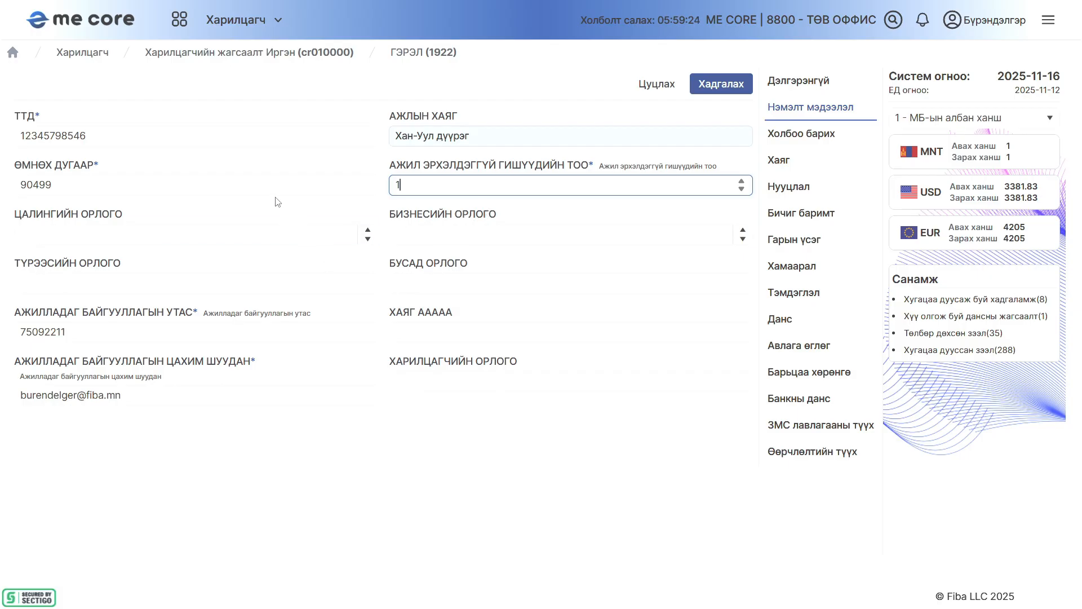
Set the salary income to 5,000,000, the business income to 3,500,000 and the rental income to 500000
click(140, 232)
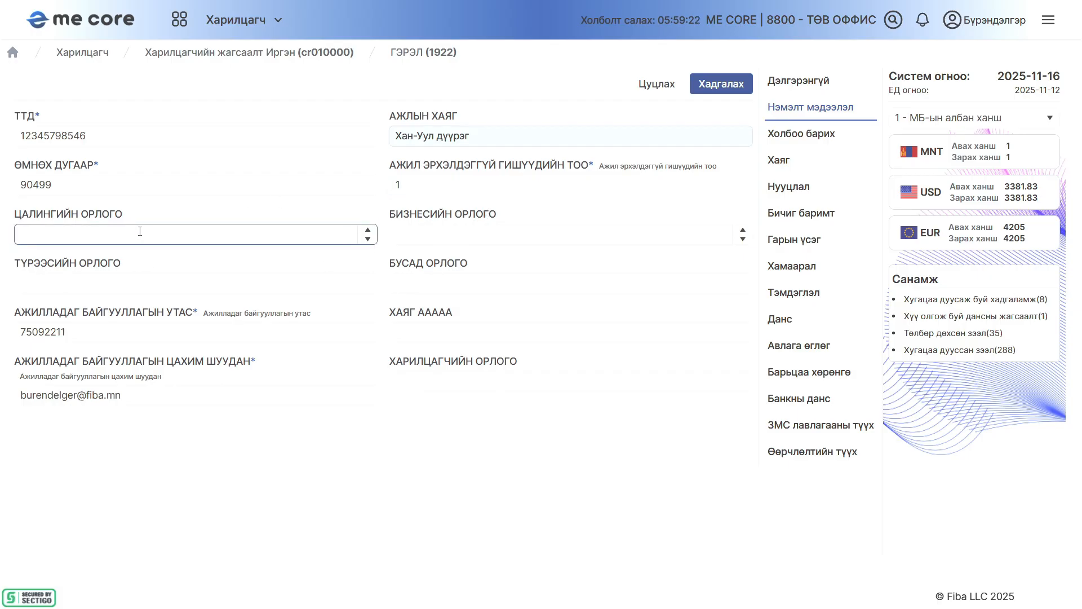
text(500,000)
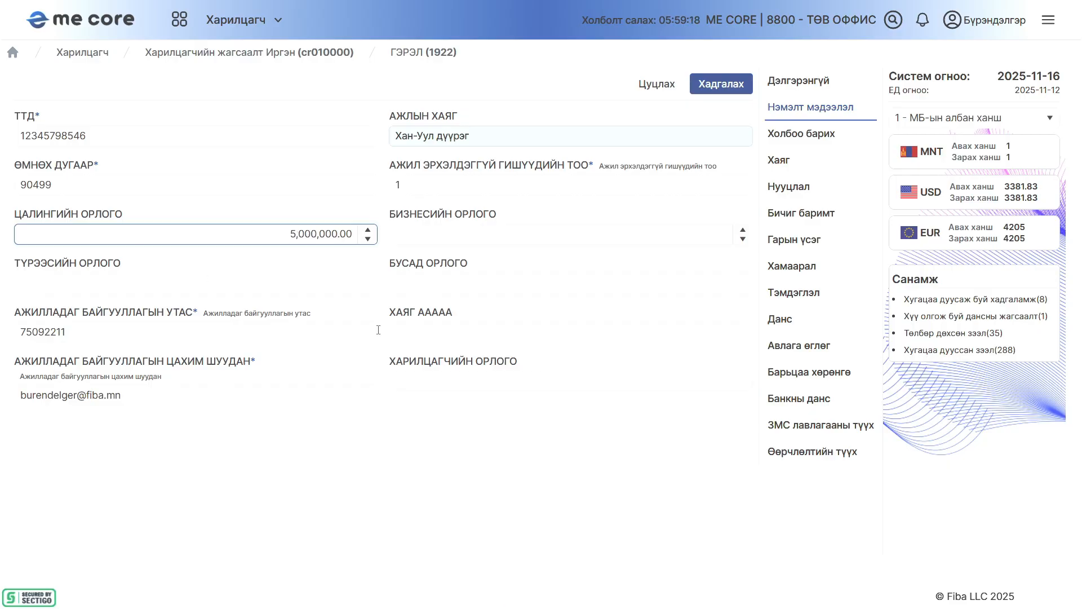
click(534, 237)
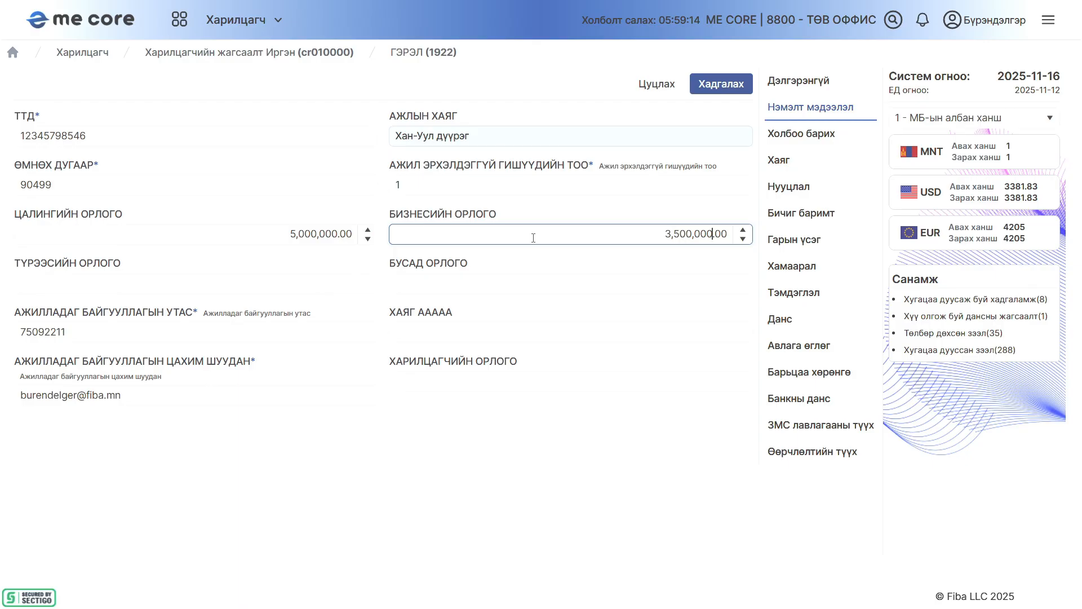
click(340, 283)
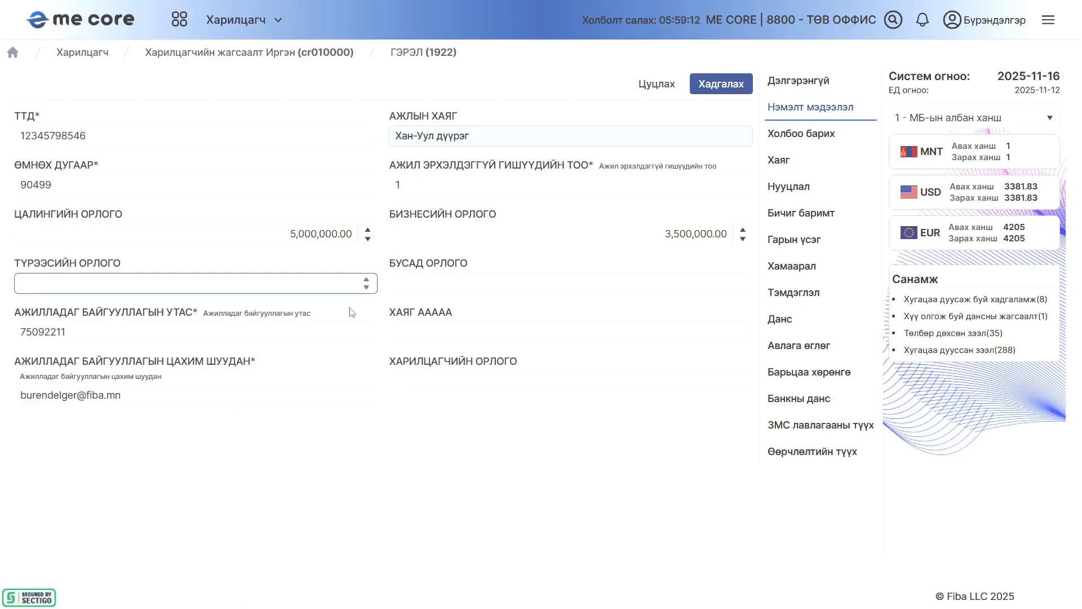
text(500000)
click(106, 166)
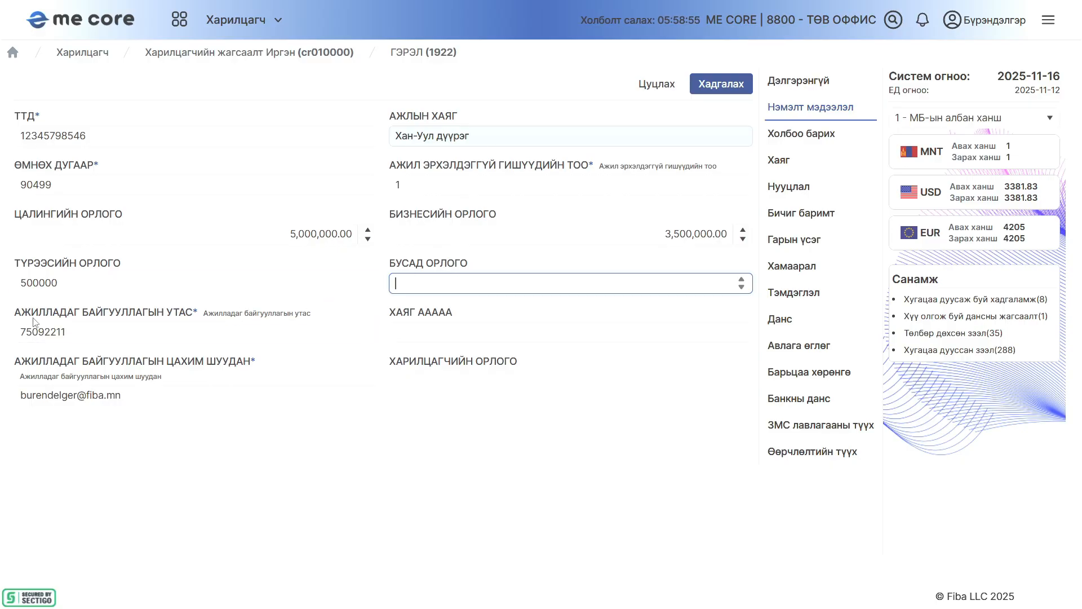
Go over the employer's phone and e-mail fields and save the customer's additional information
click(80, 331)
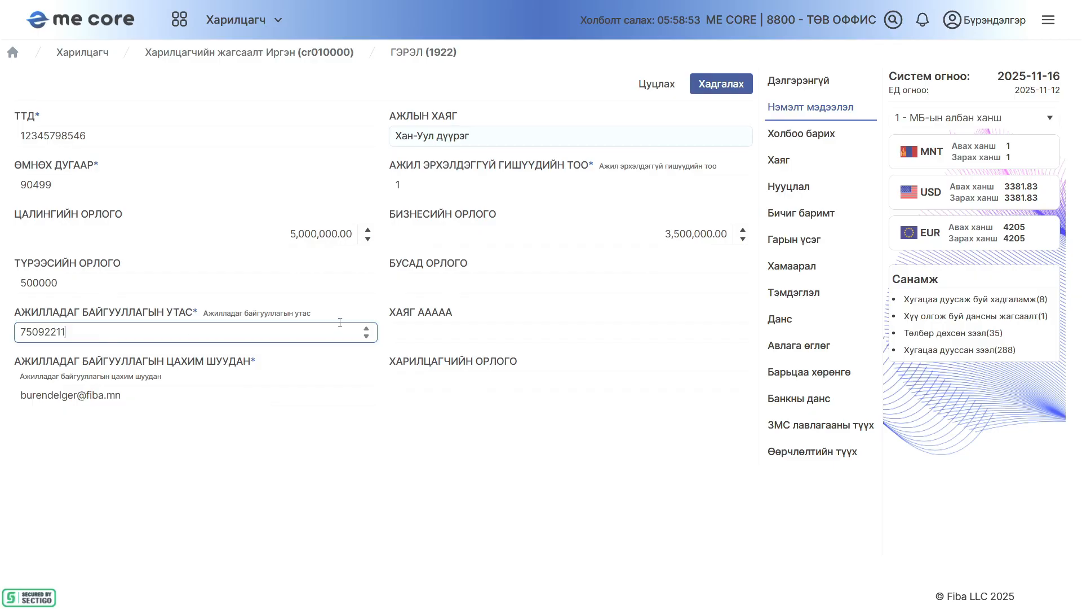
key(Tab)
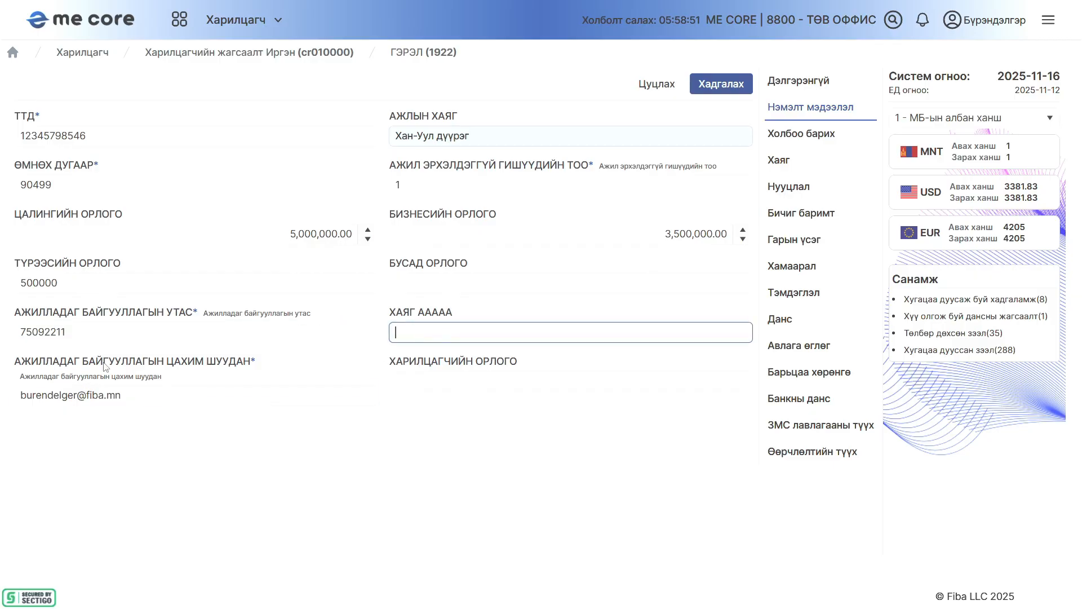
click(138, 400)
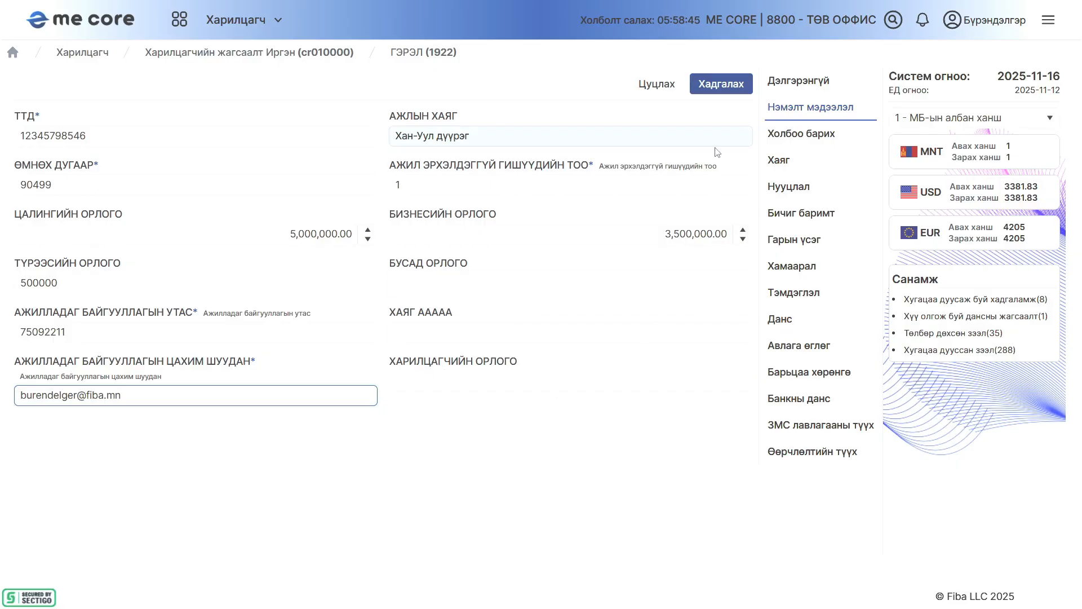
click(718, 83)
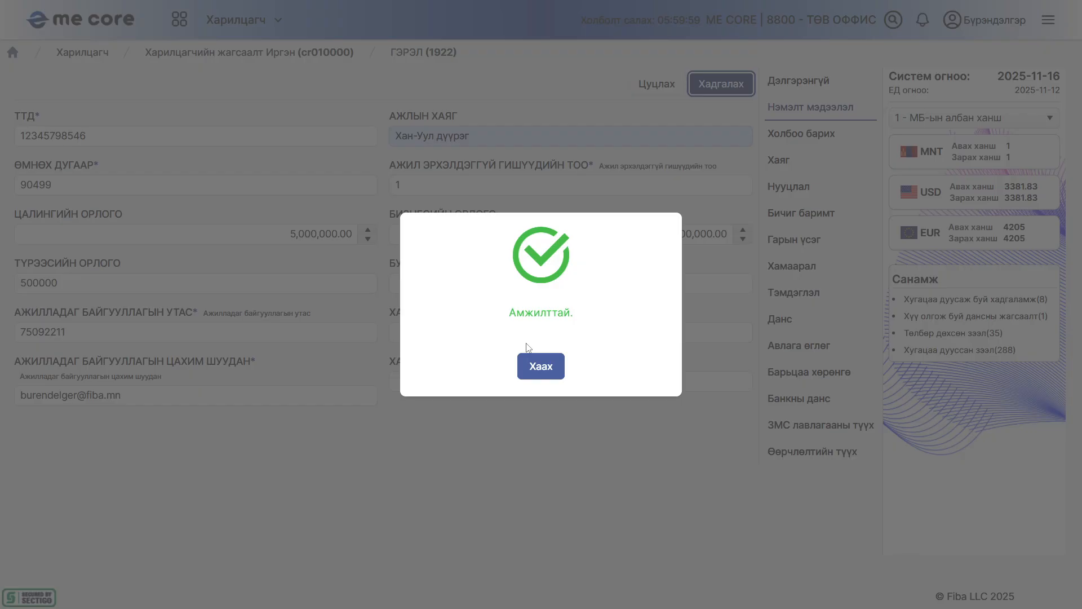
click(540, 368)
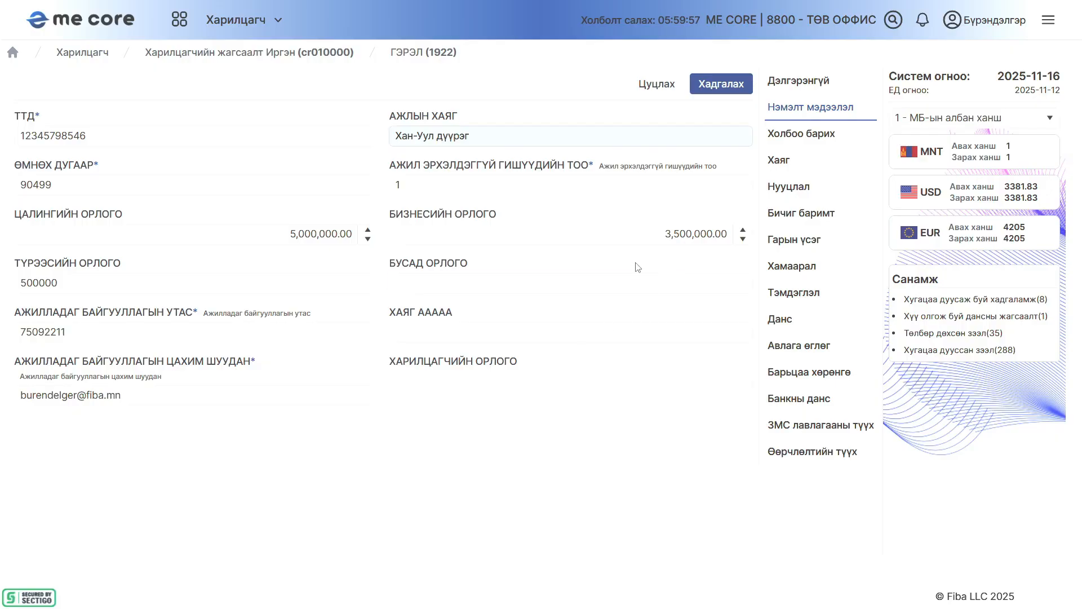
Switch to the customer's details and back to additional information to check the saved values, dismissing the customer notes
click(817, 85)
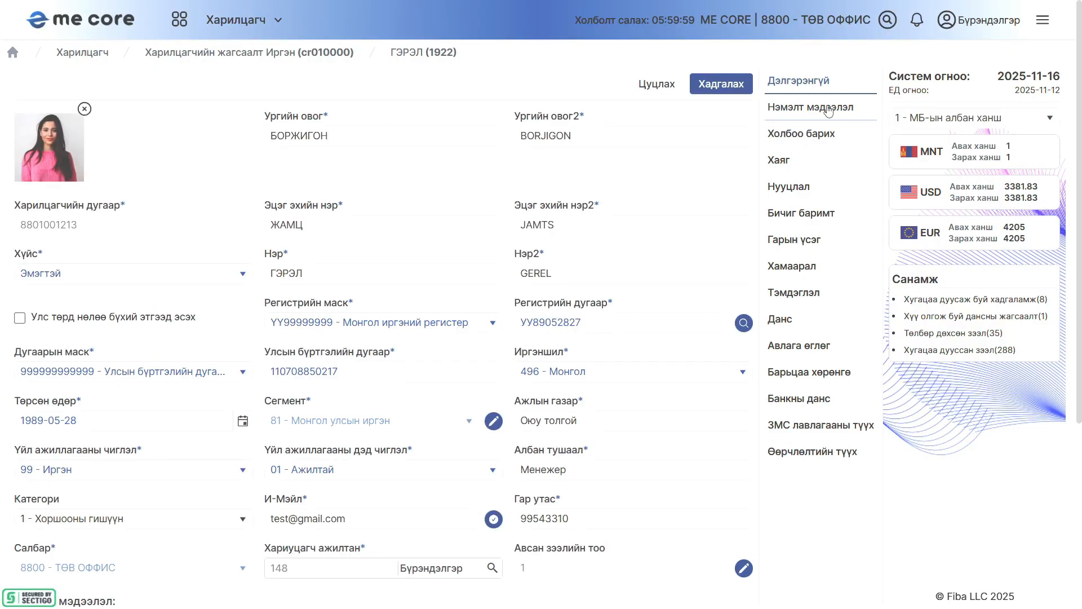
click(828, 111)
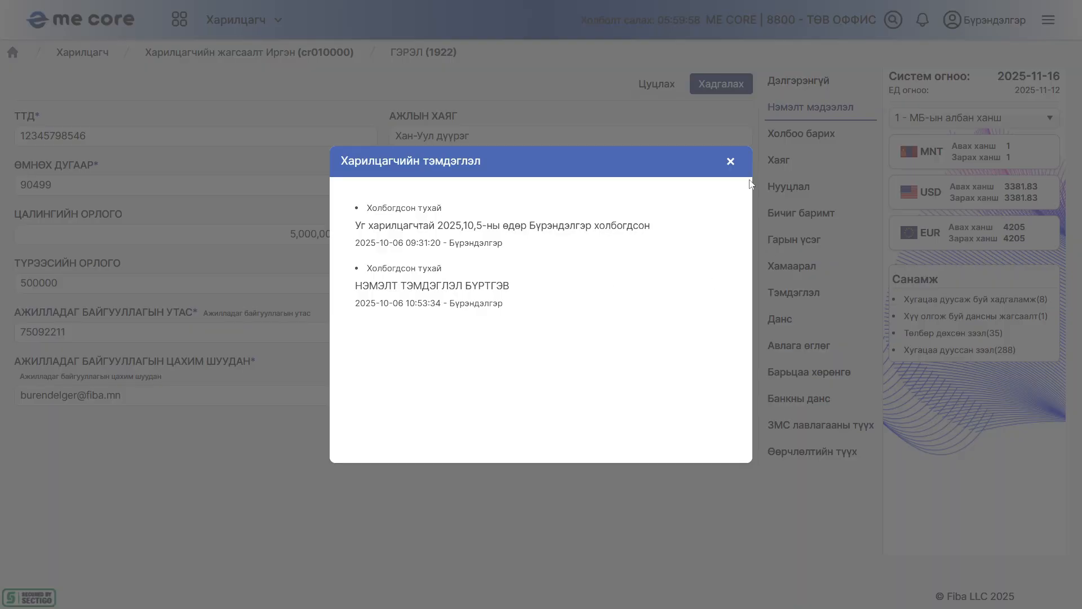
click(730, 161)
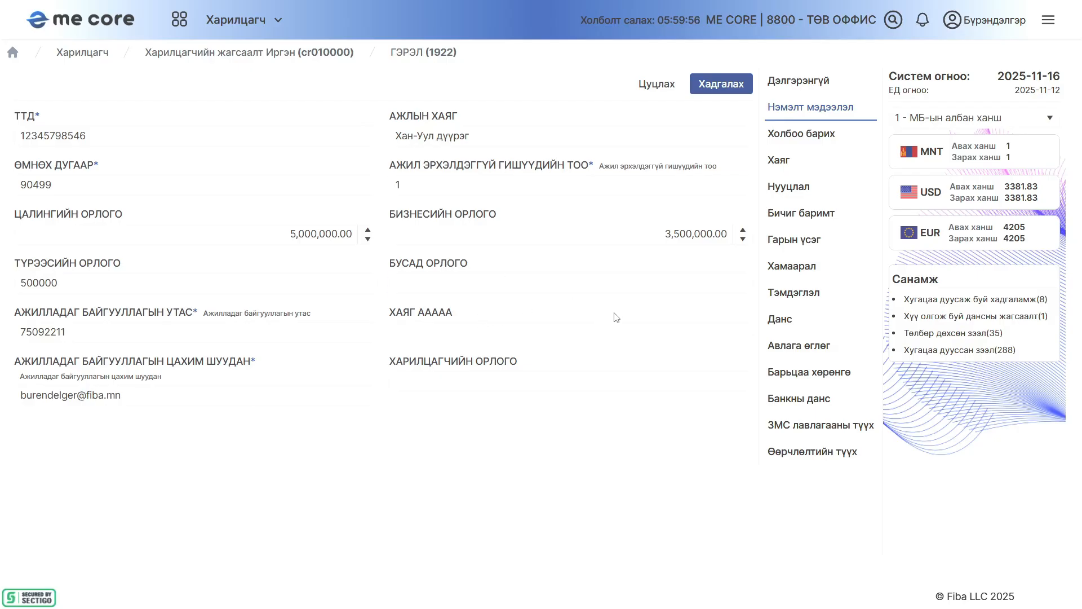
Register a new contact of type 1 - Утас with the customer's phone number in the Холбоо барих section
click(798, 135)
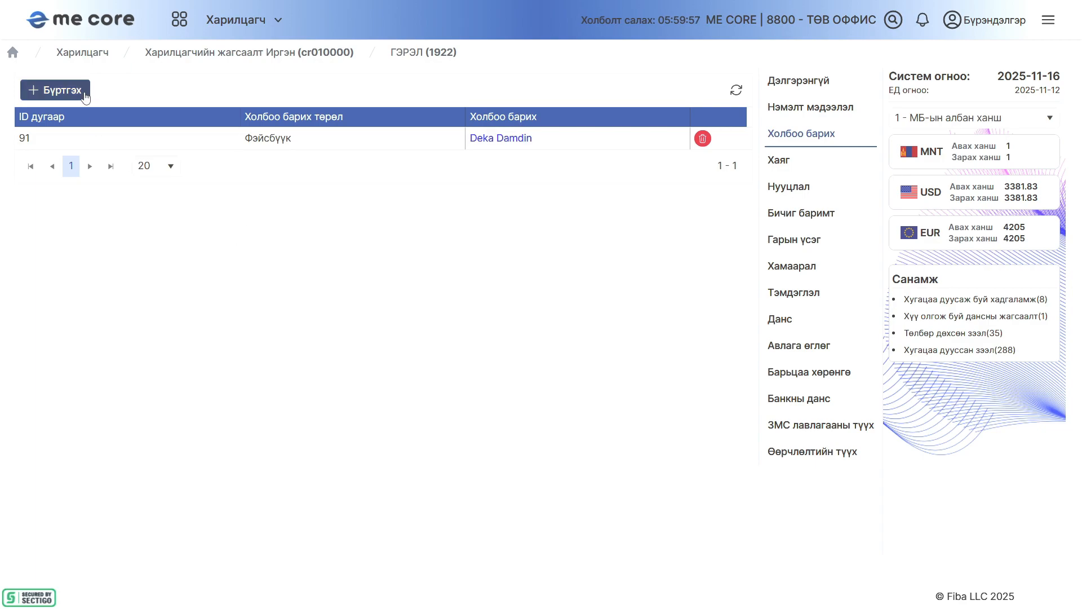
click(61, 92)
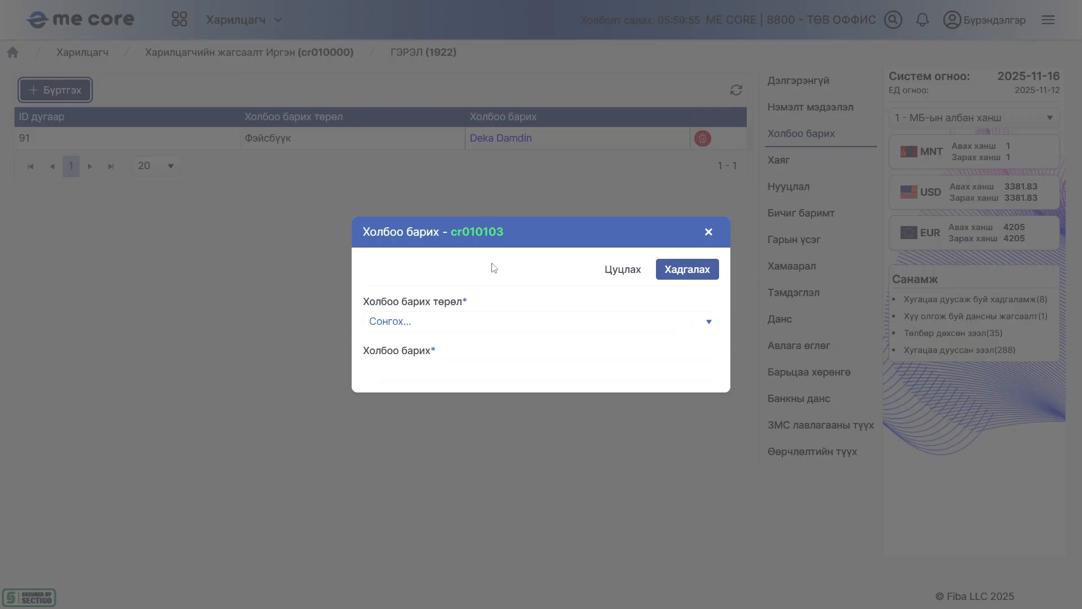
click(411, 325)
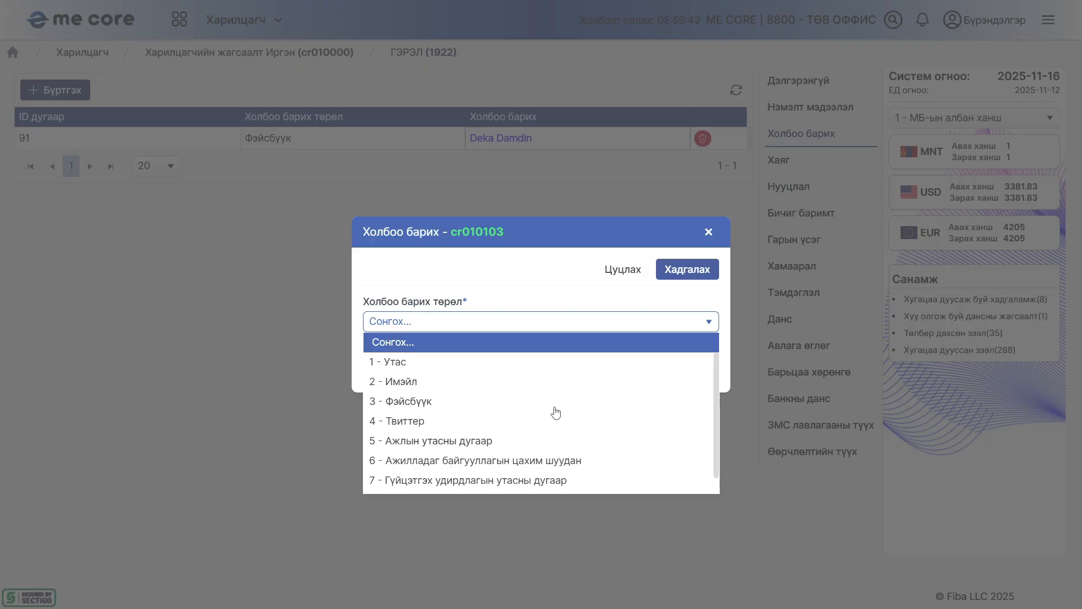
click(527, 363)
click(447, 363)
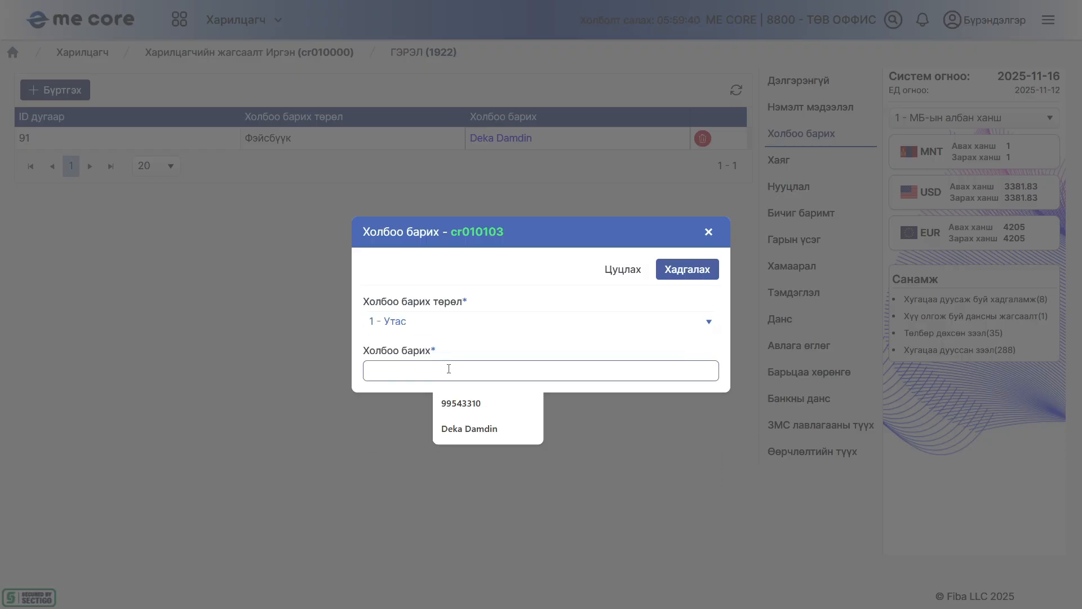
click(471, 404)
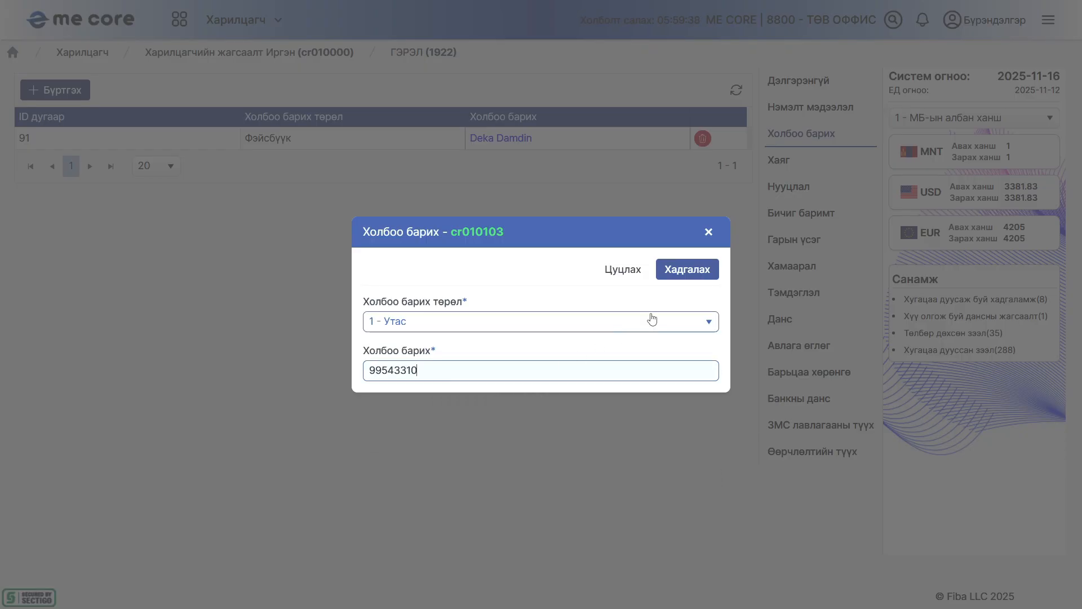
click(678, 270)
click(491, 361)
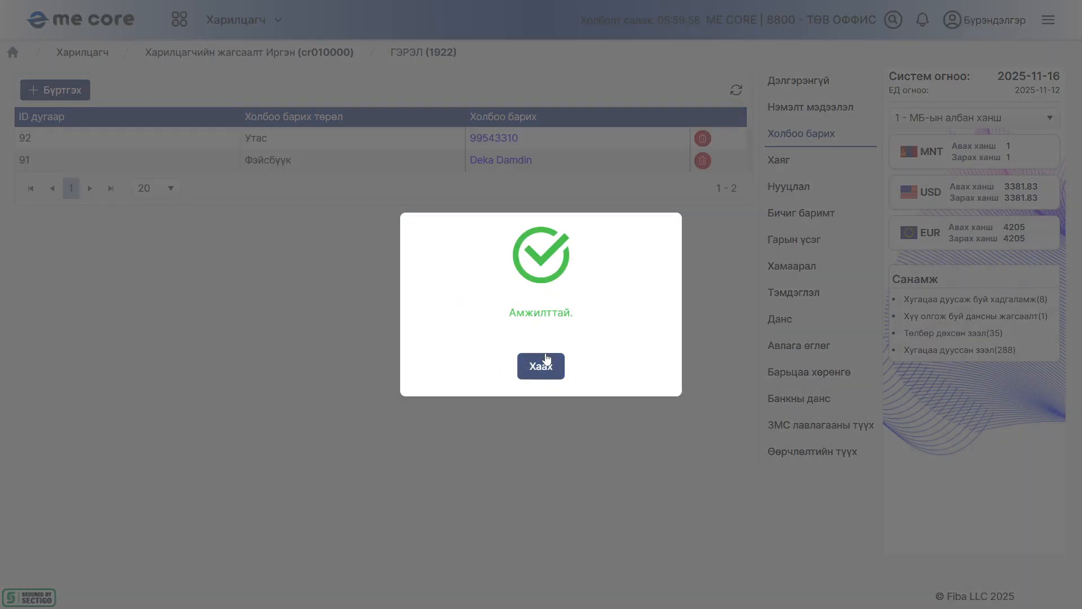
click(543, 365)
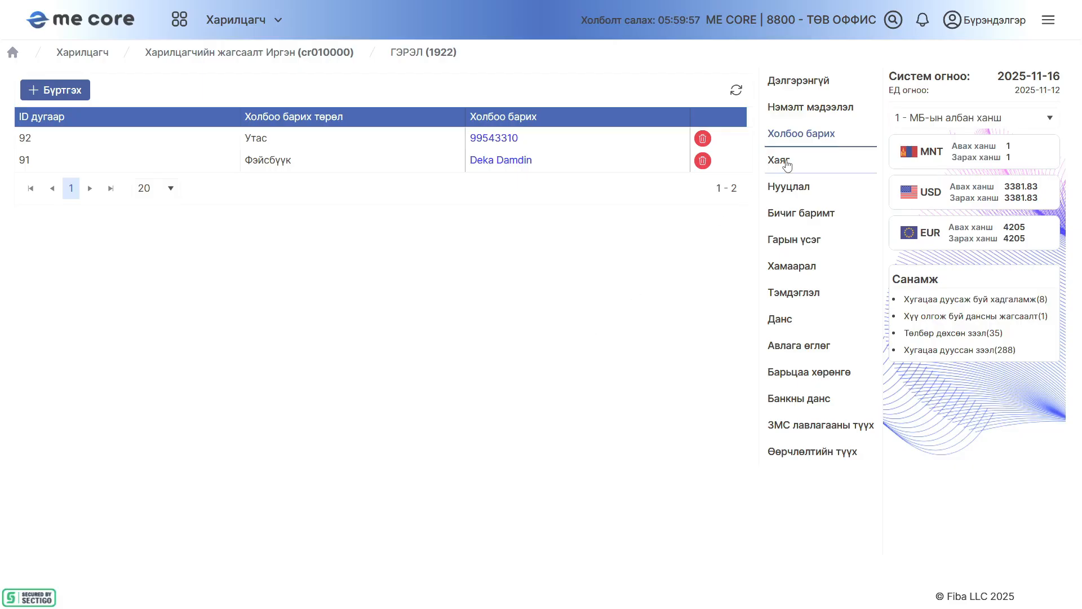
Start a new entry in the Хаяг section with address type 1 - Үндсэн хаяг and housing type 2 - Хувийн орон сууц
click(786, 163)
click(61, 90)
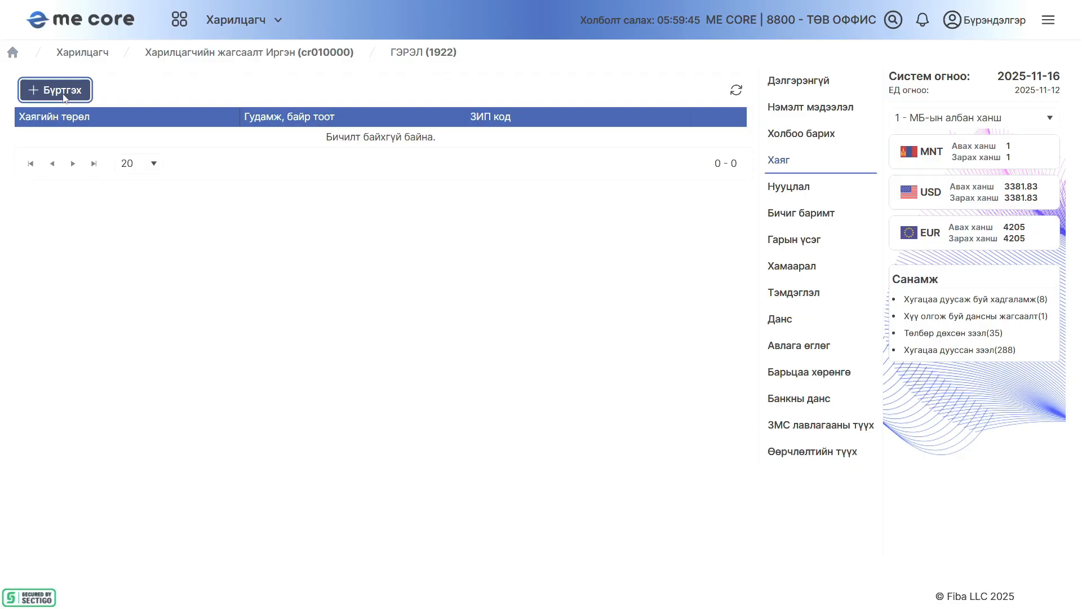
click(433, 176)
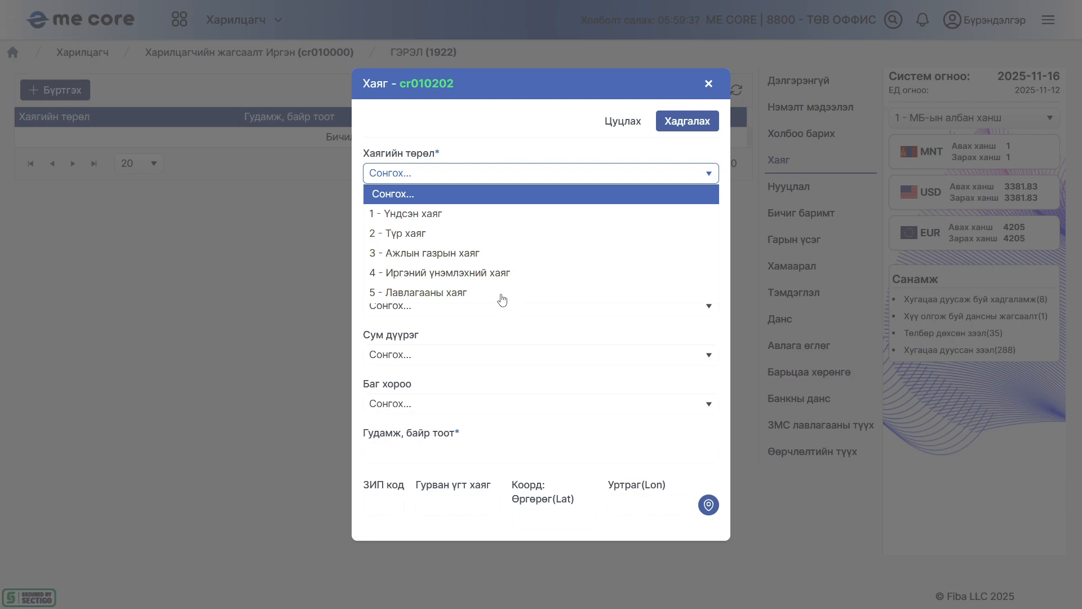
click(431, 216)
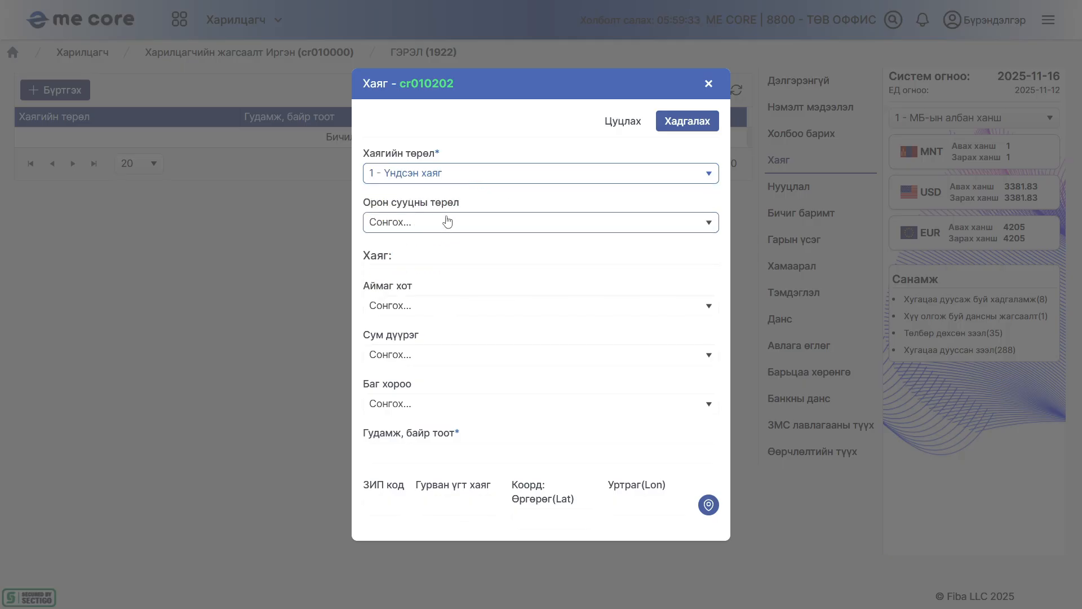
click(446, 220)
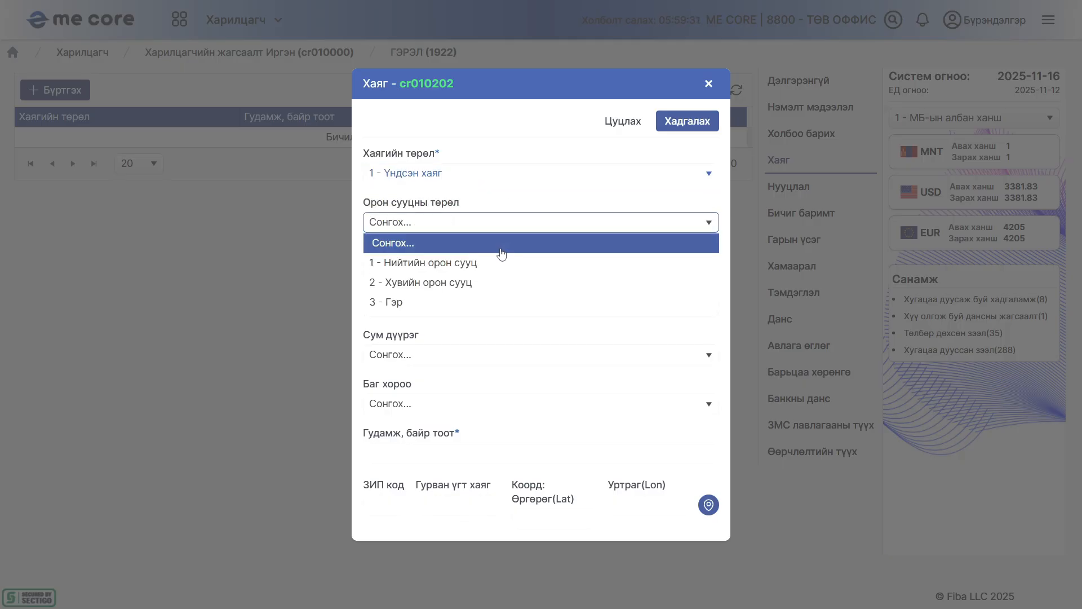
click(499, 283)
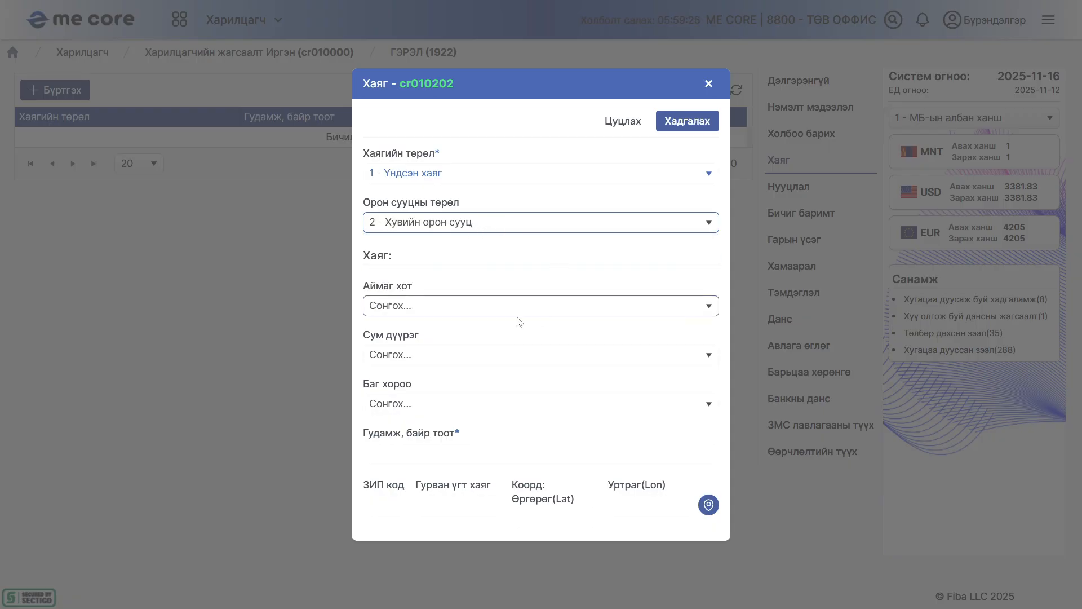
Choose the customer's Аймаг хот, Сум дүүрэг and Баг хороо for the new address
click(446, 307)
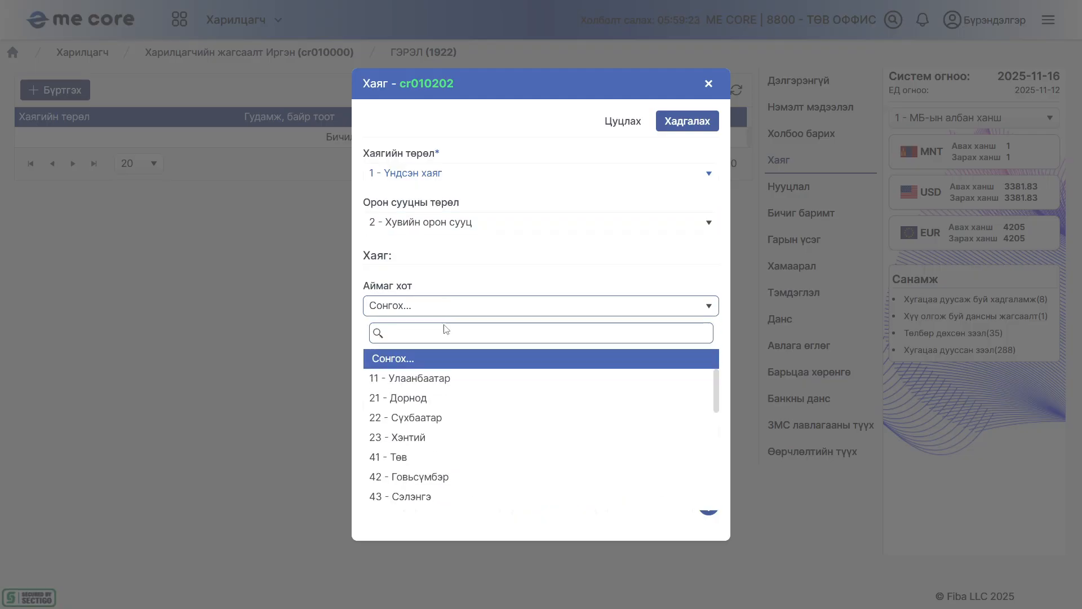
click(445, 378)
click(447, 355)
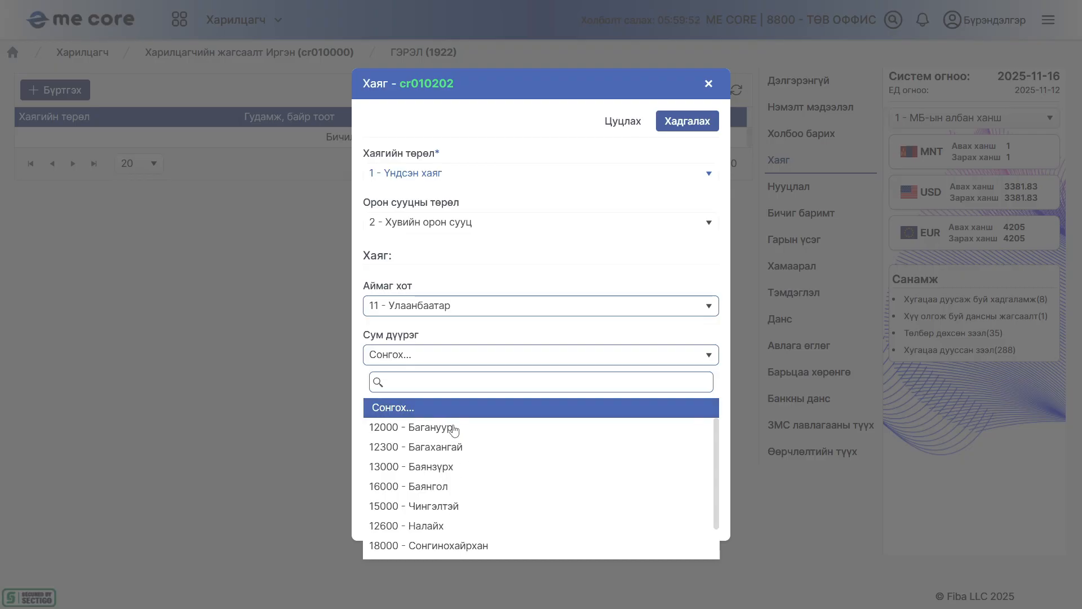
click(455, 487)
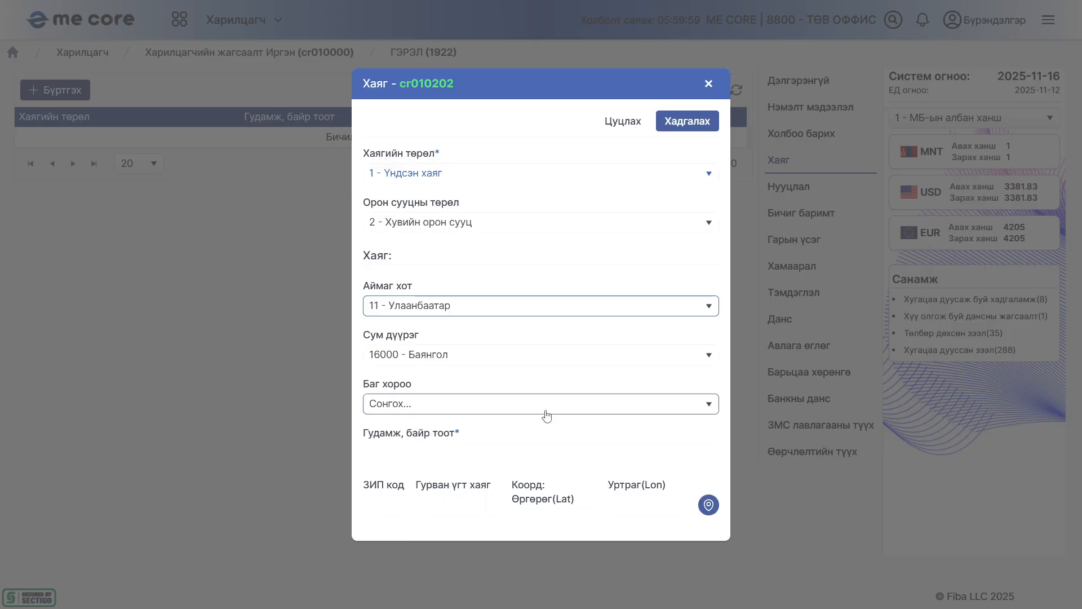
click(451, 407)
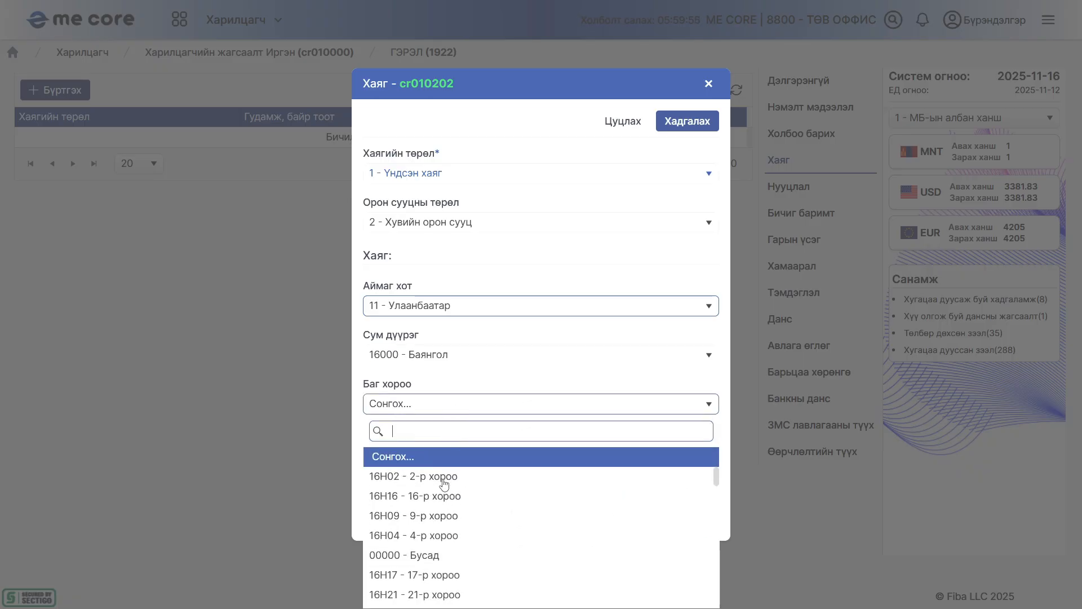
click(445, 479)
Fill in the customer's street and apartment in Гудамж, байр тоот and the postal code in ЗИП код
click(578, 453)
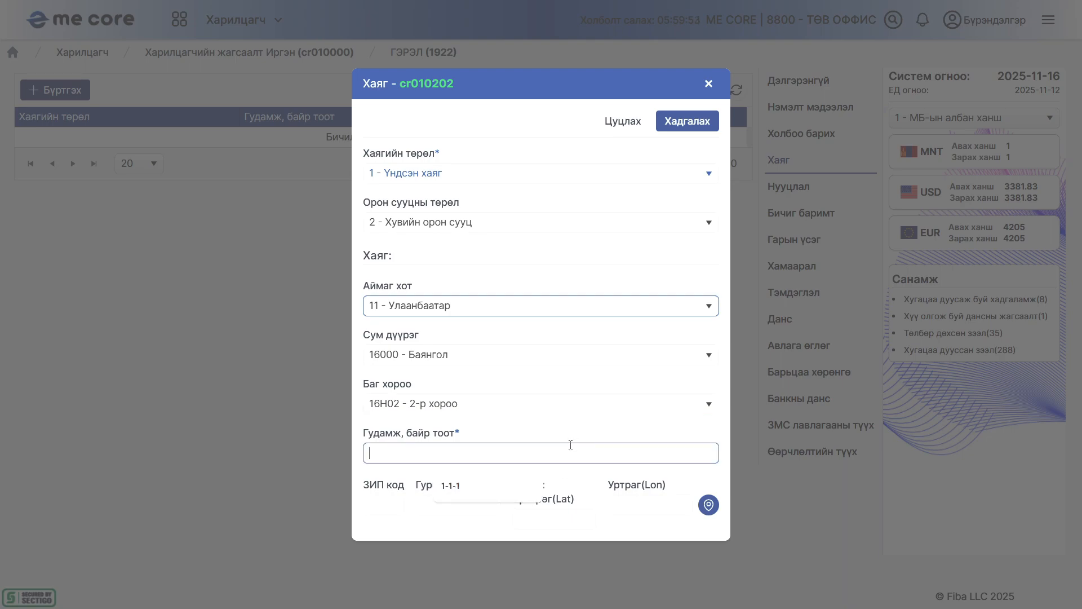
text(1-1-1)
click(387, 504)
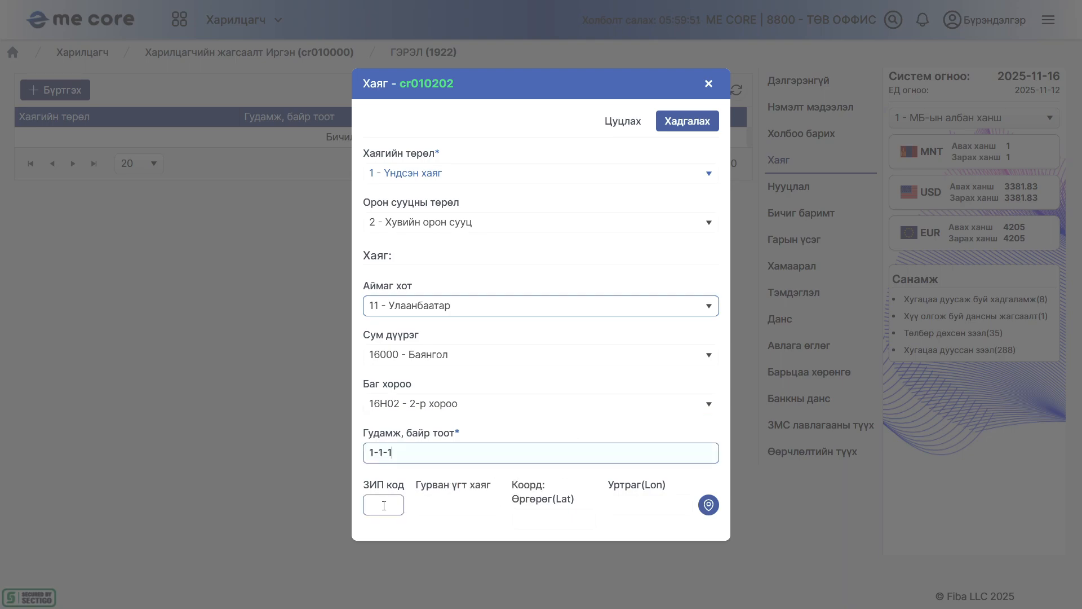
text(14071)
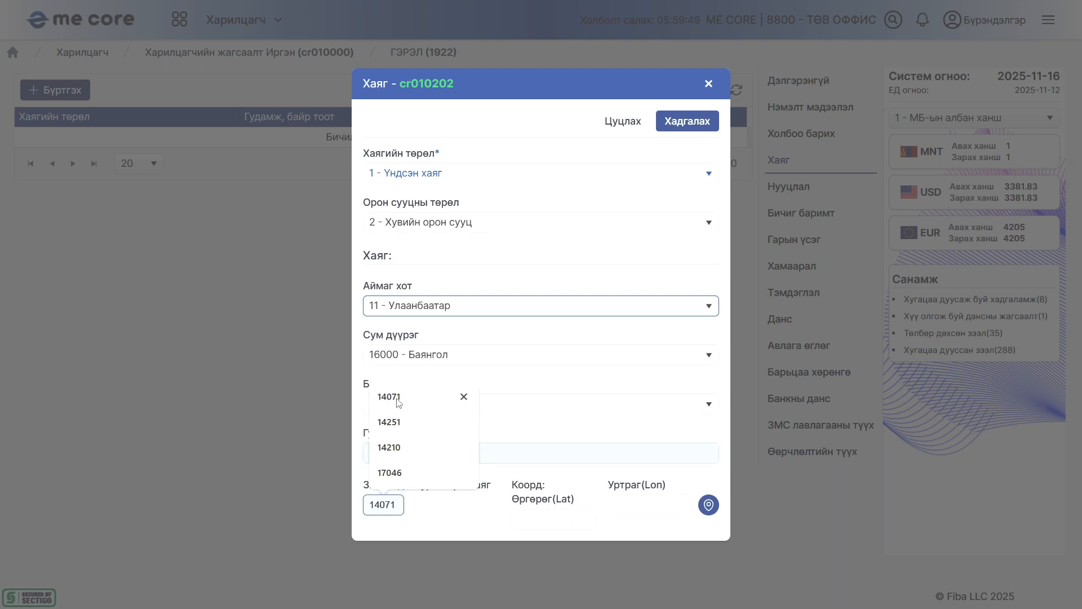
click(464, 395)
click(441, 504)
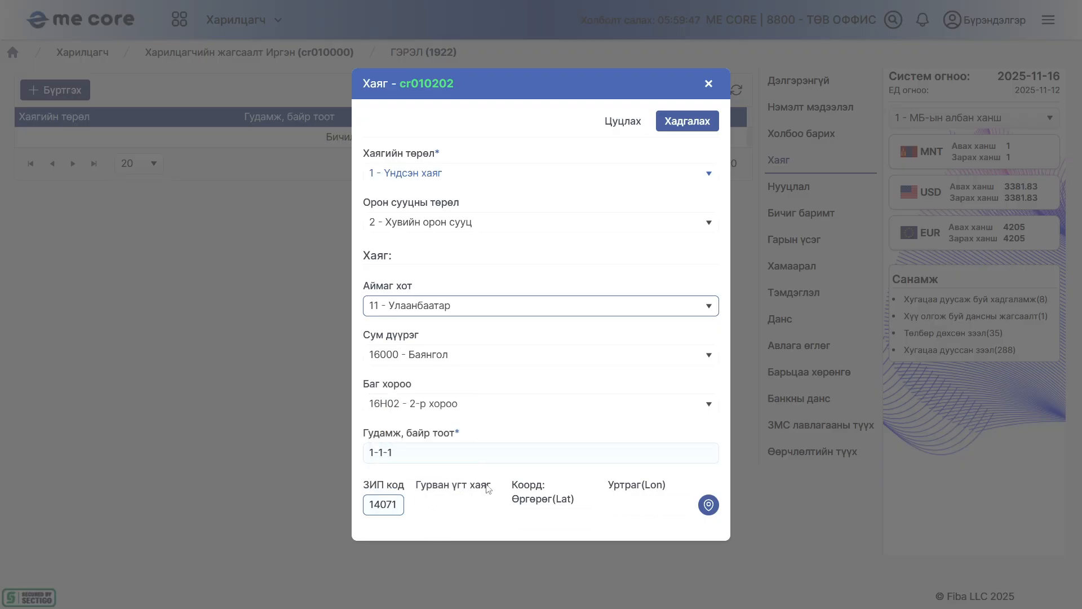
click(438, 506)
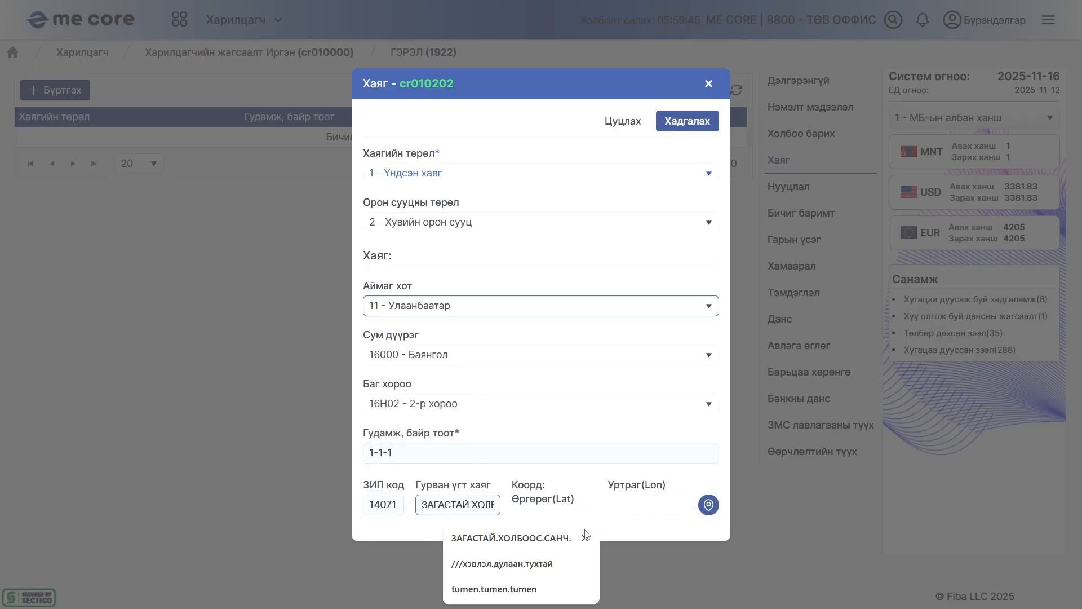
Mark the customer's location on the map just southeast of the Их тойруу roundabout and apply its coordinates to the address
click(708, 504)
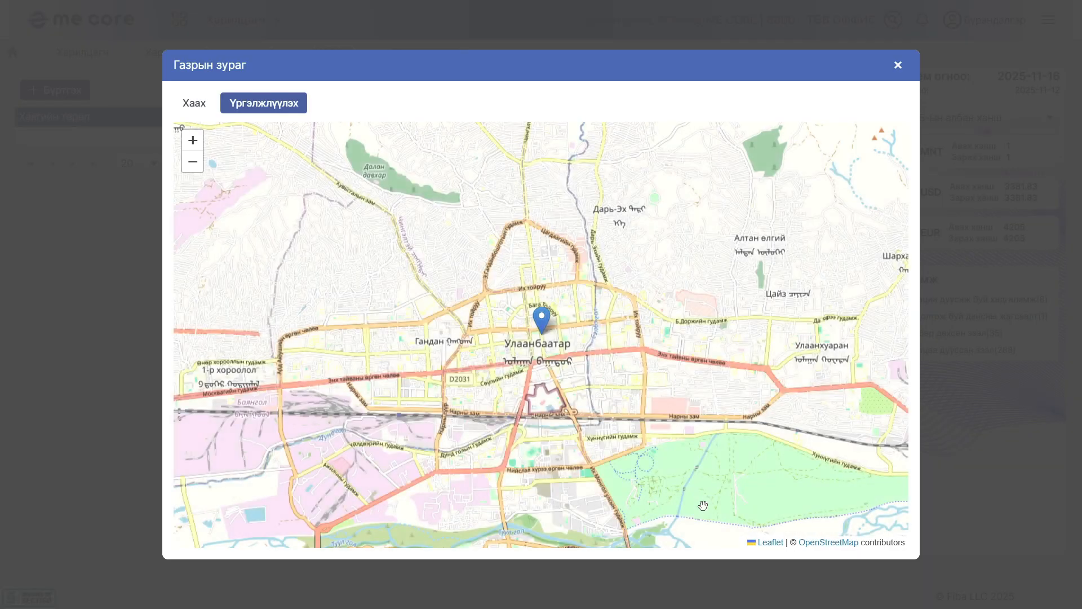
scroll(543, 281, up, 3)
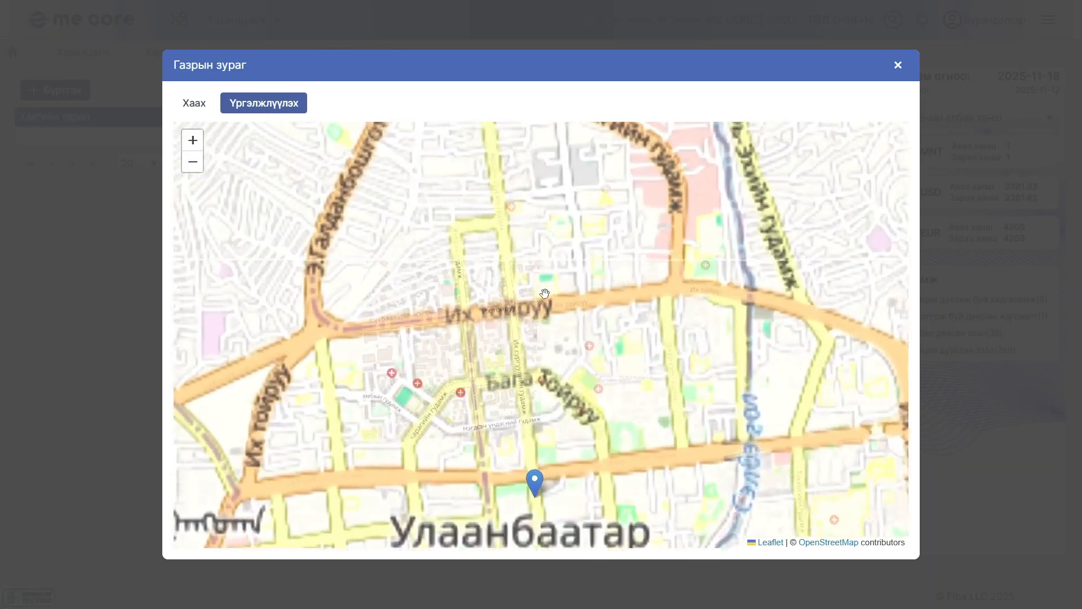
scroll(437, 328, up, 1)
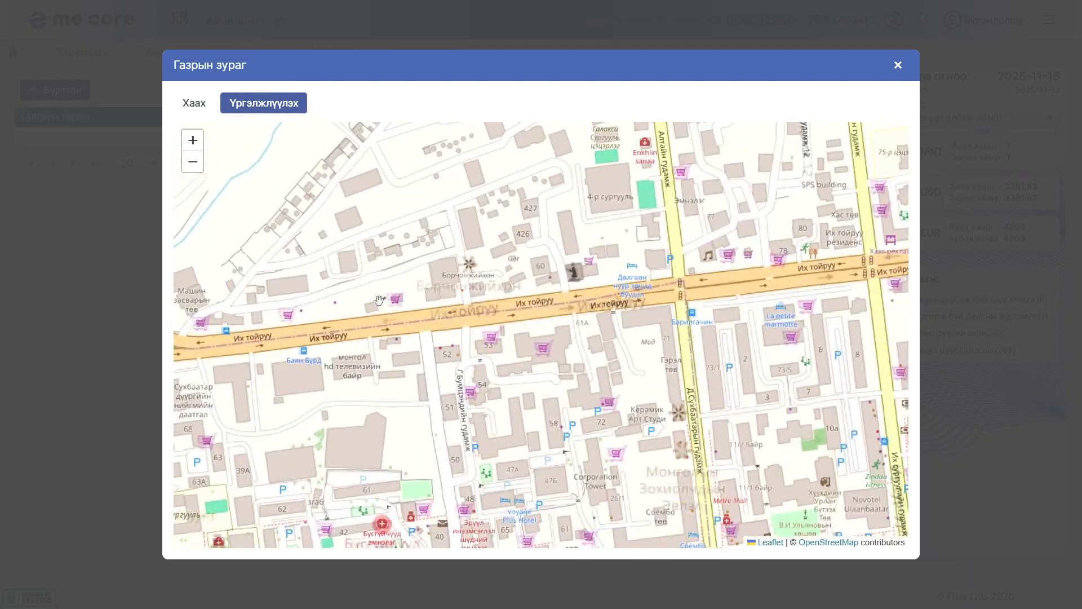
drag(209, 391, 429, 284)
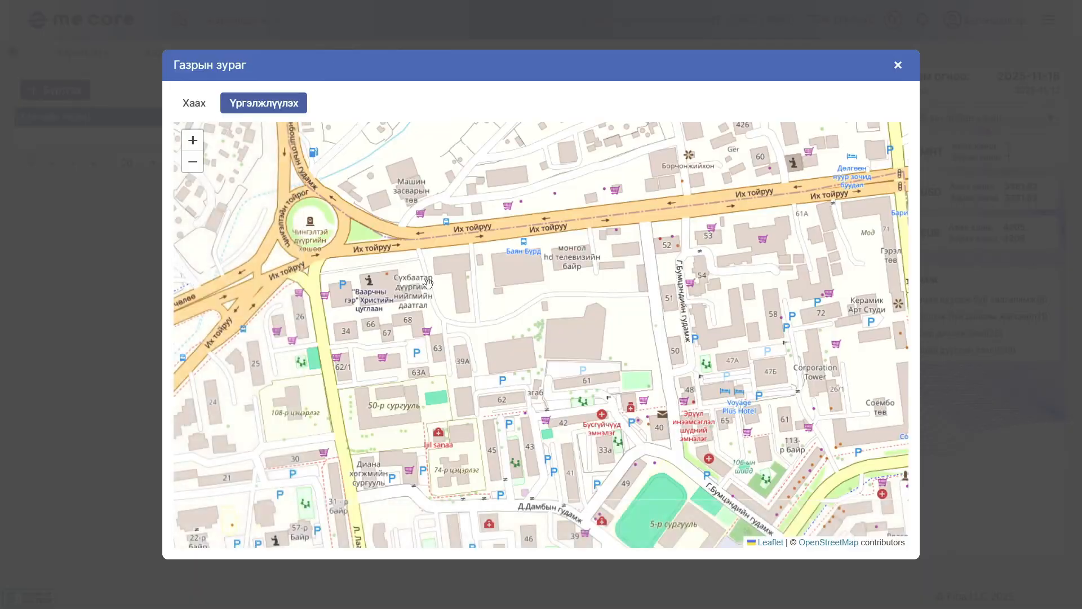
double_click(343, 298)
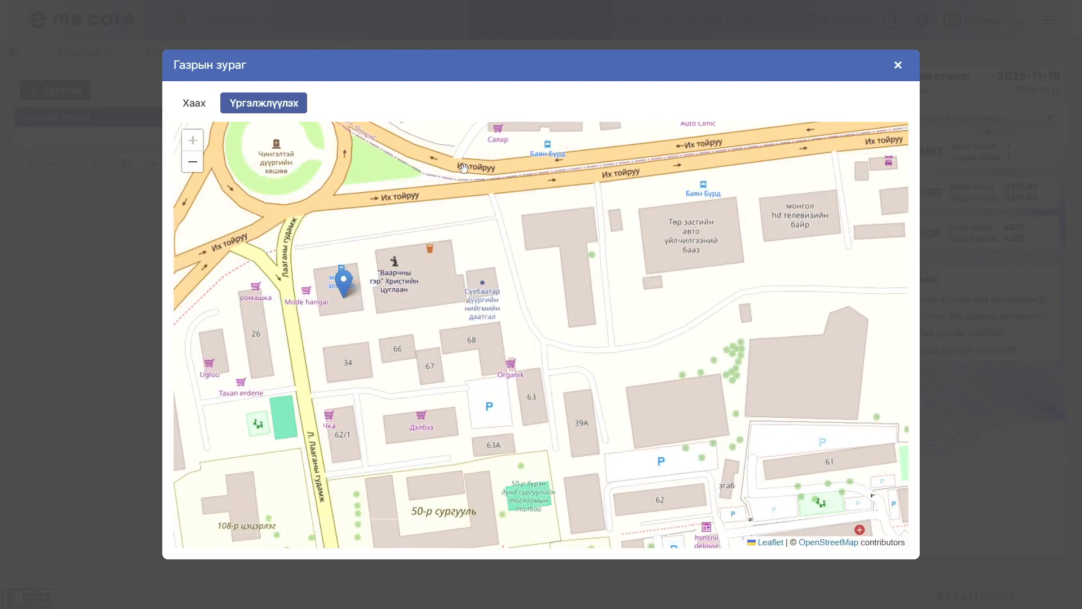
click(261, 107)
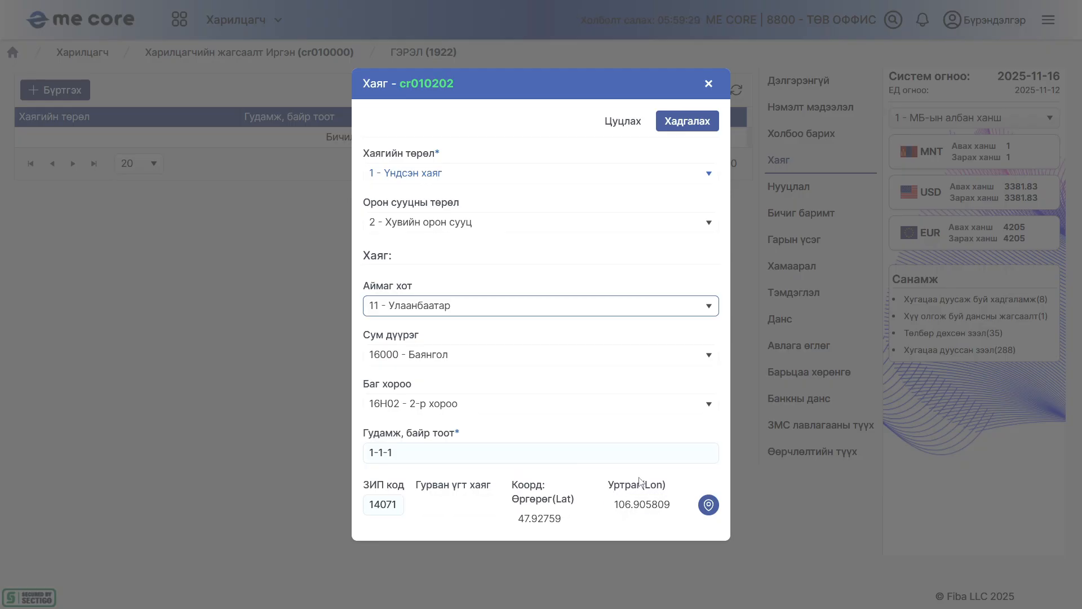
Save the new address entry and confirm the registration
click(675, 121)
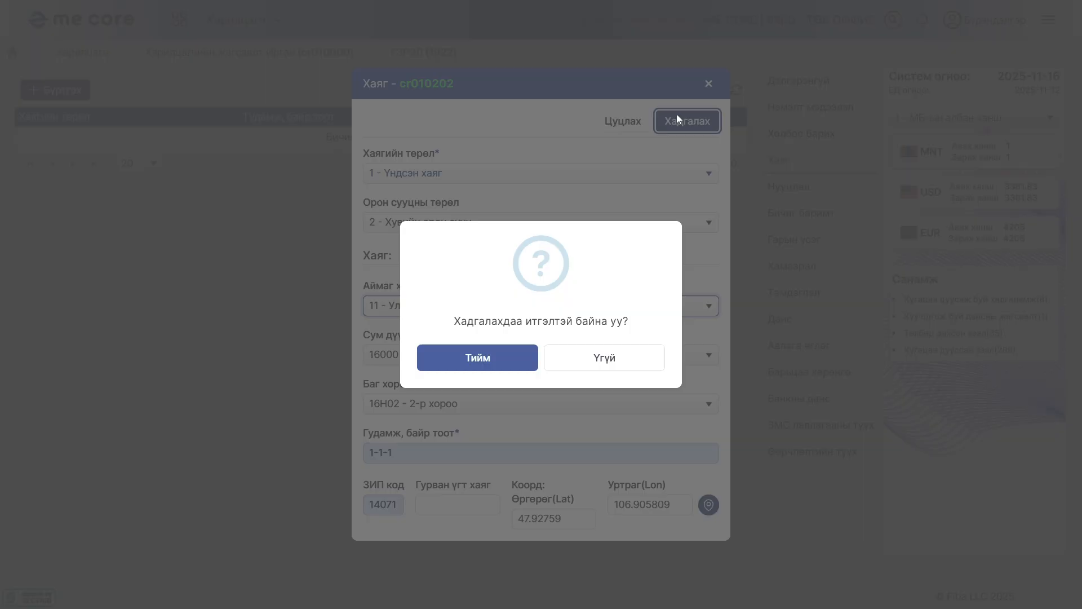
click(478, 356)
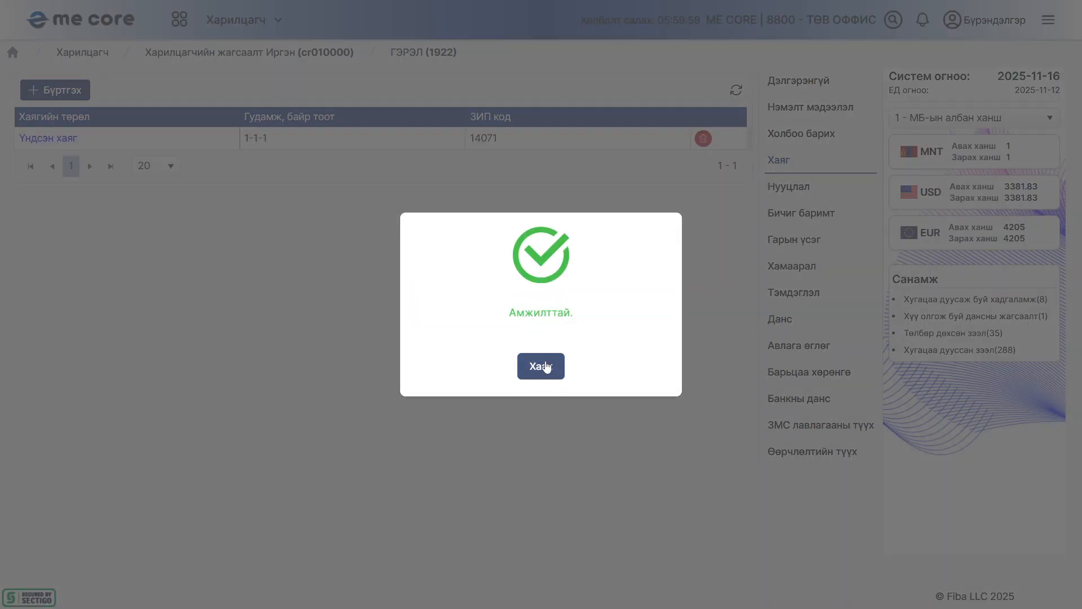
click(542, 368)
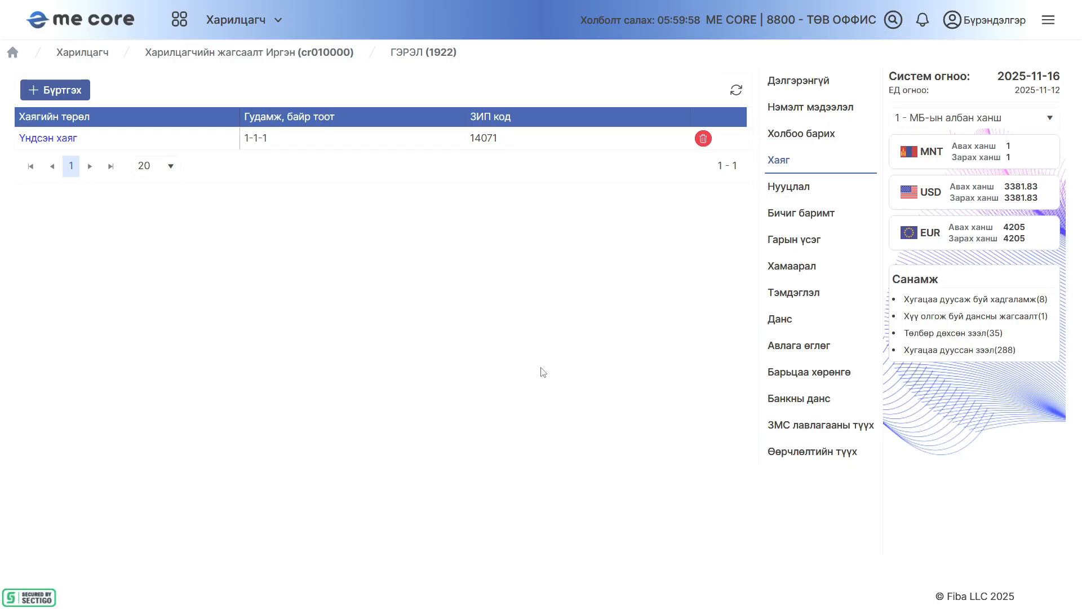
Start a new entry in the Нууцлал section, reviewing the preset questions and enabling Нууц асуулт гараас оруулах эсэх
click(817, 180)
click(56, 90)
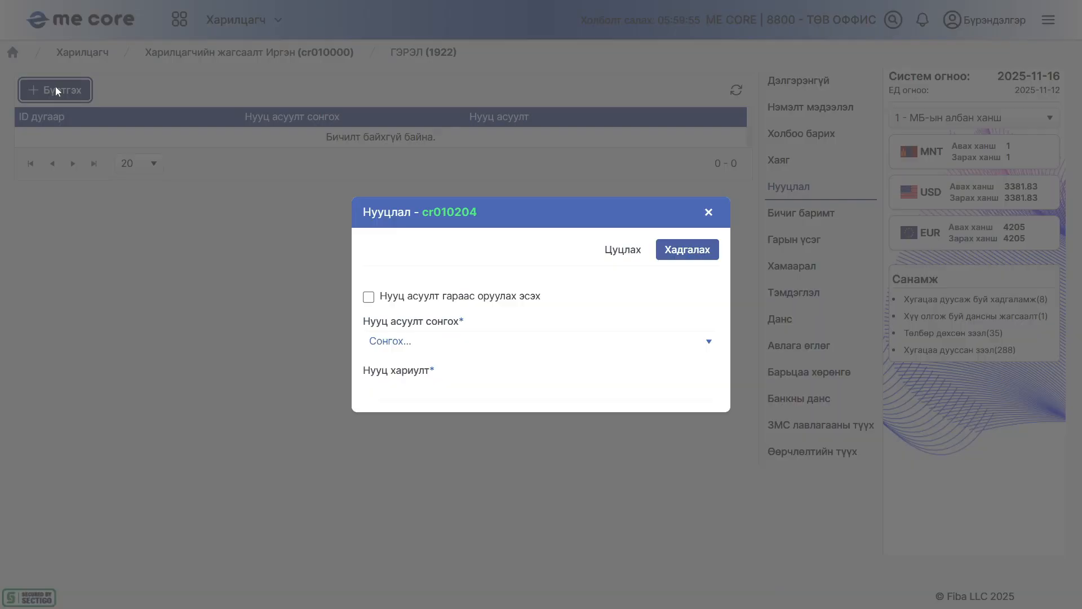
click(443, 342)
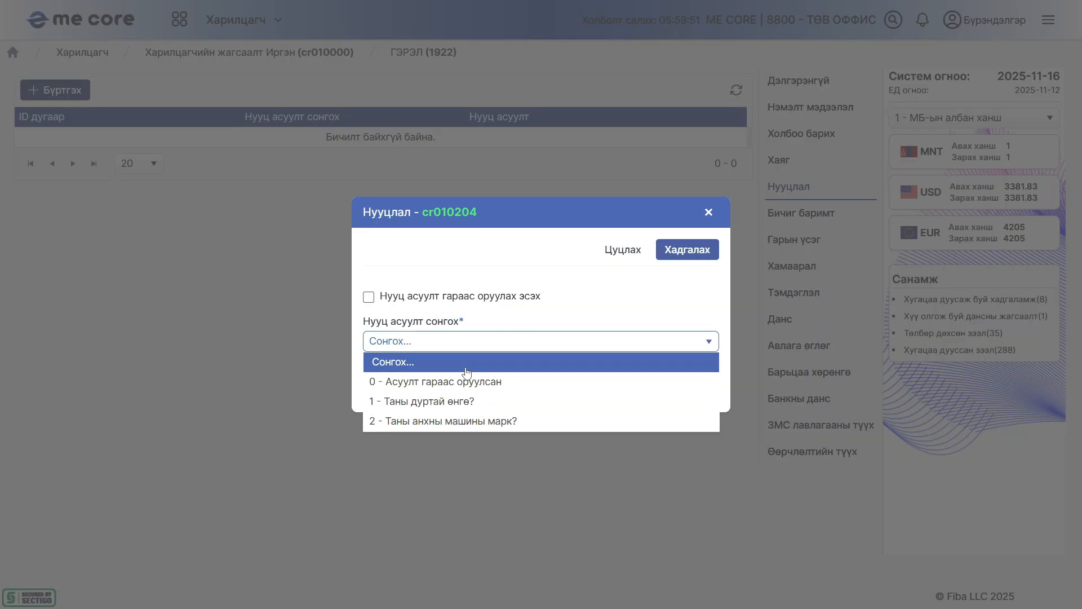
click(472, 343)
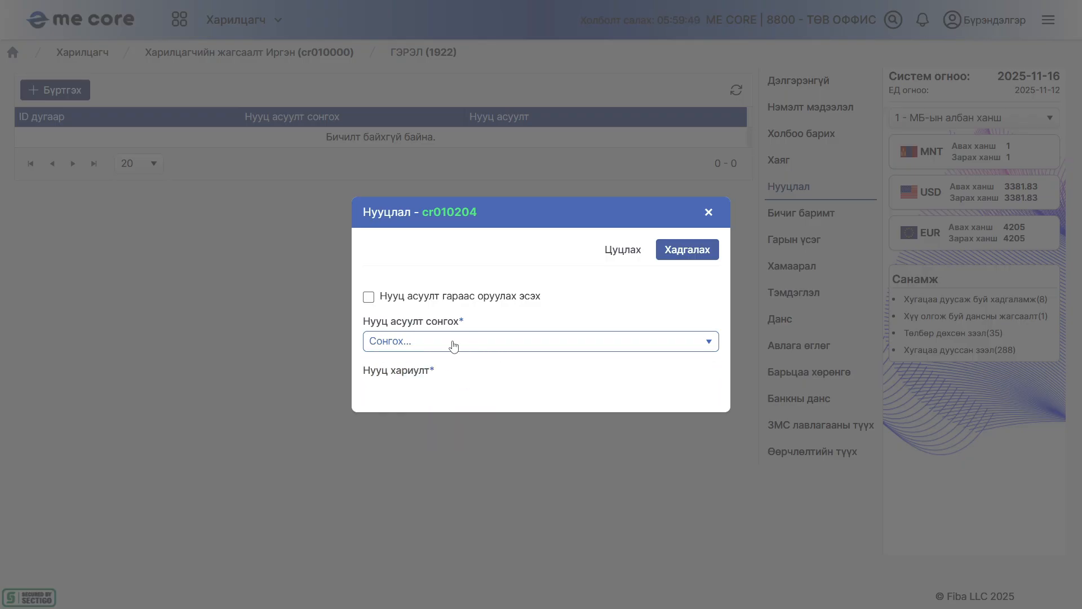
click(369, 297)
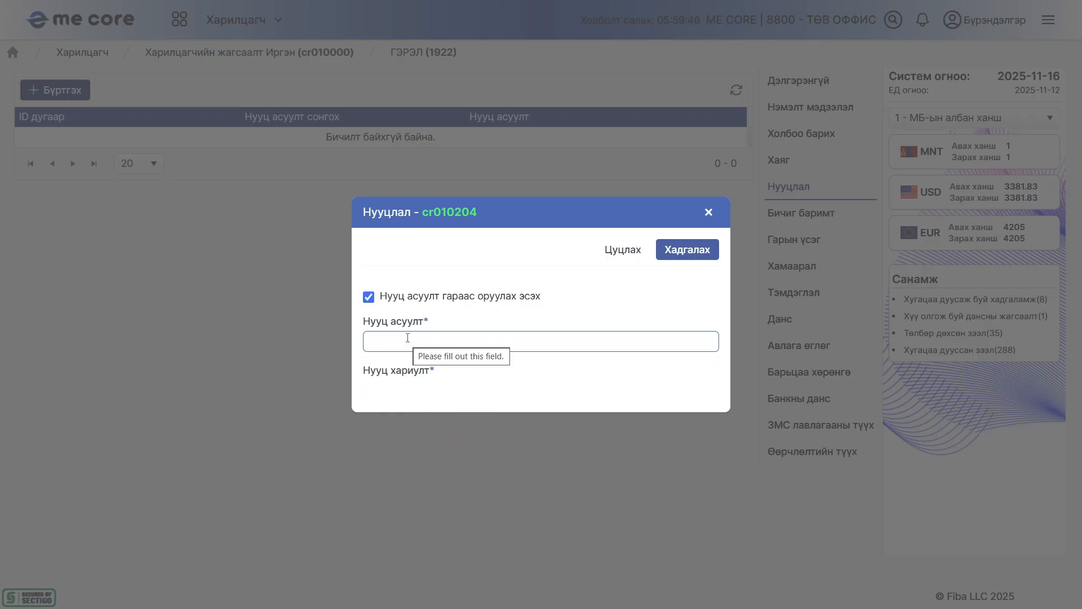
click(408, 339)
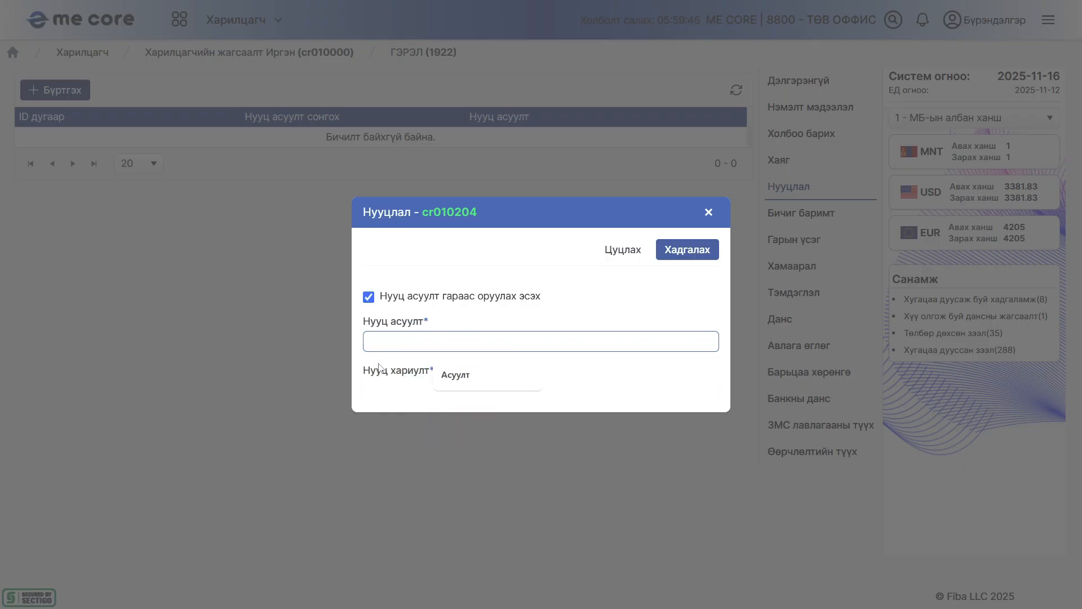
Enter Асуулт as the Нууц асуулт, fill in the Нууц хариулт field with the customer's secret answer and save the entry
text(Асуулт)
click(402, 392)
click(458, 423)
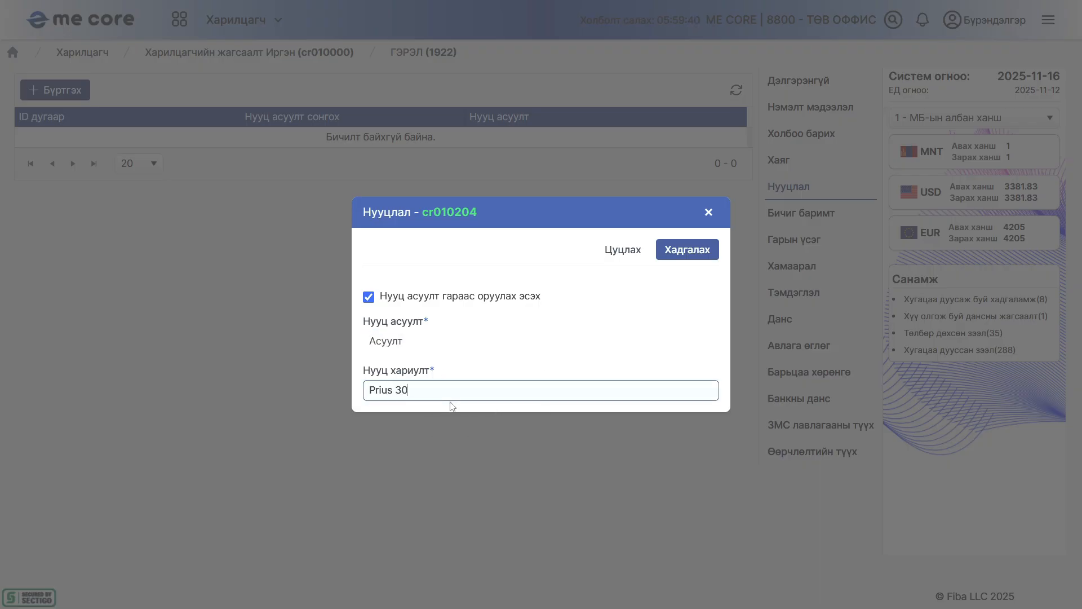
click(683, 250)
click(508, 357)
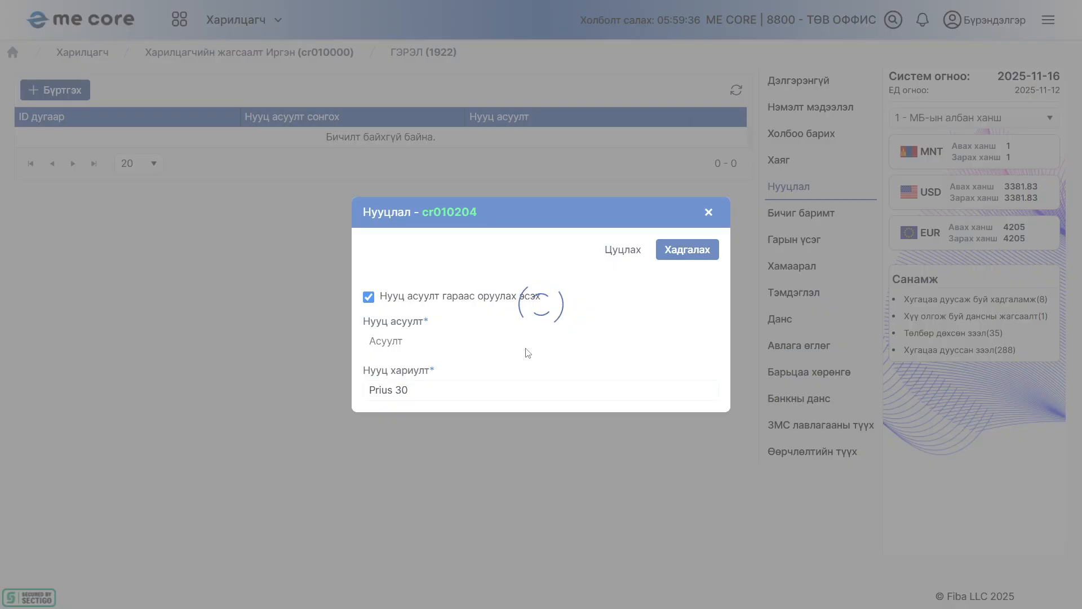
click(545, 367)
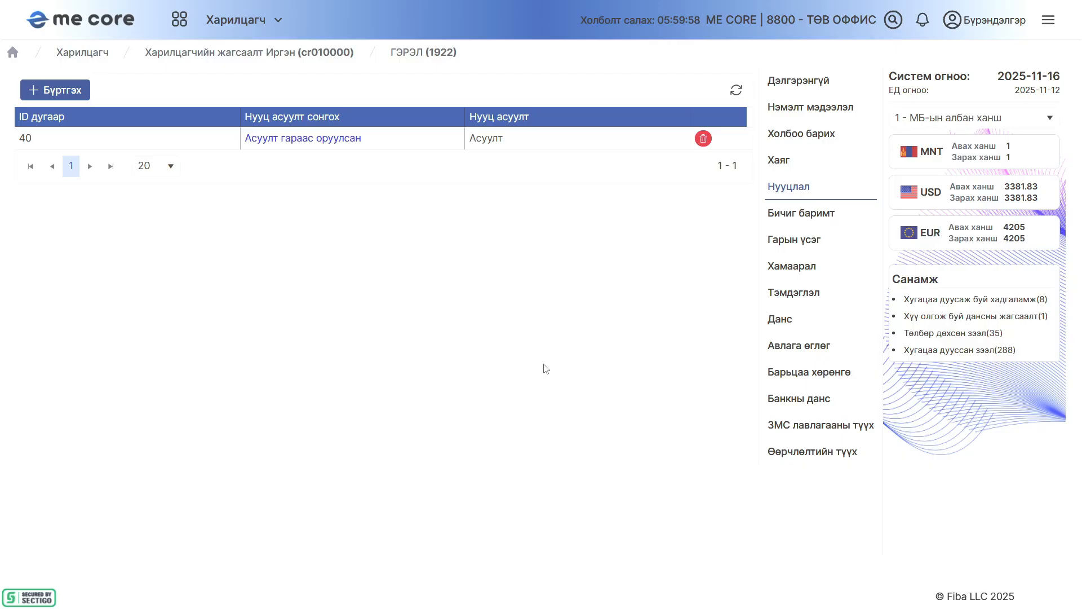
Start a new entry in the Бичиг баримт section and attach the file Signature.jpg from Downloads
click(803, 218)
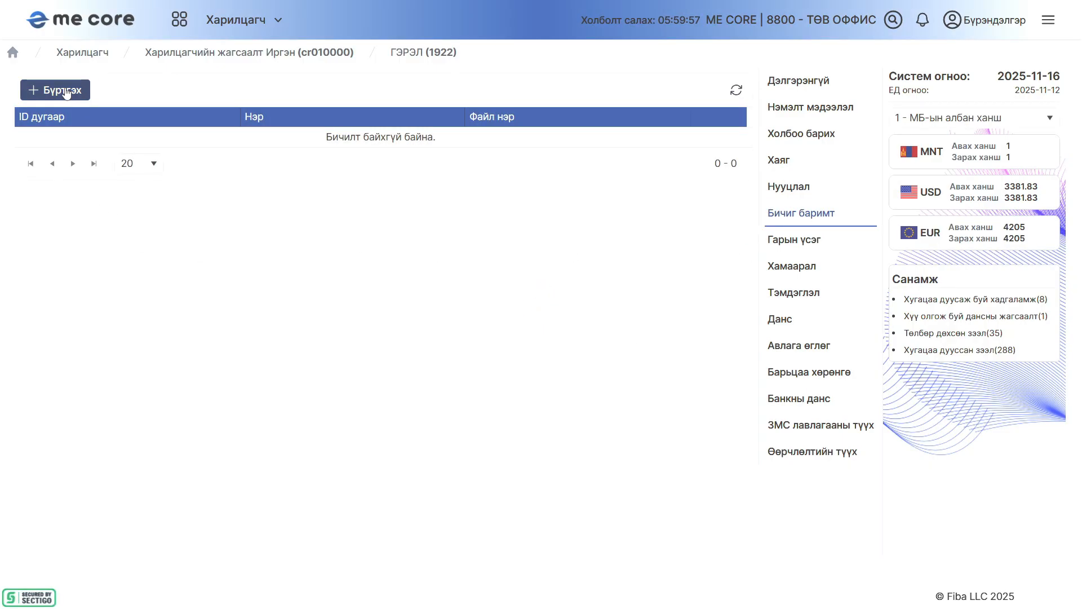
click(66, 90)
click(374, 390)
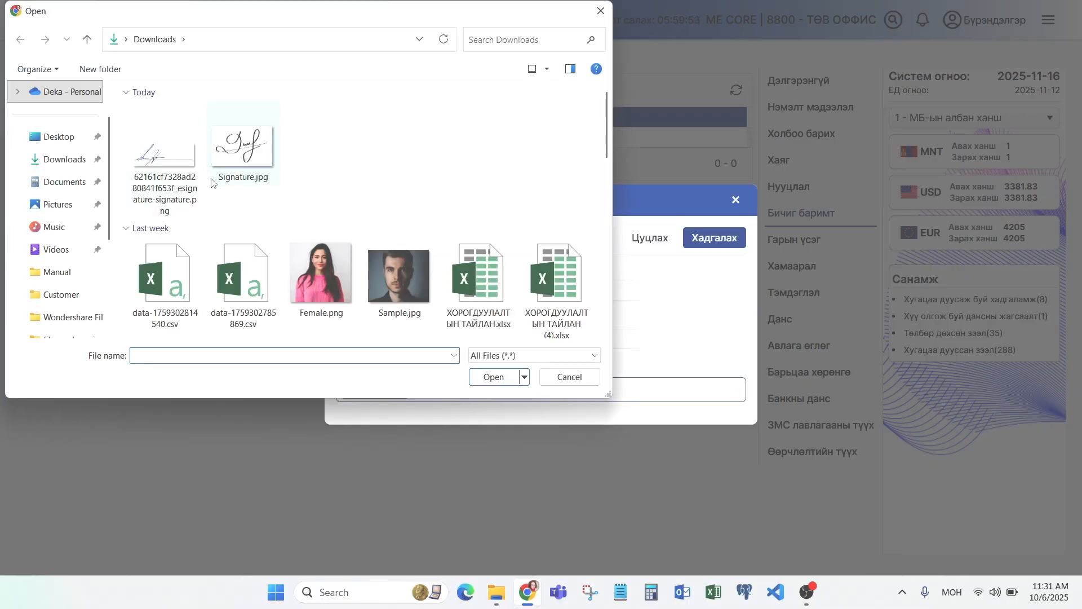
double_click(243, 148)
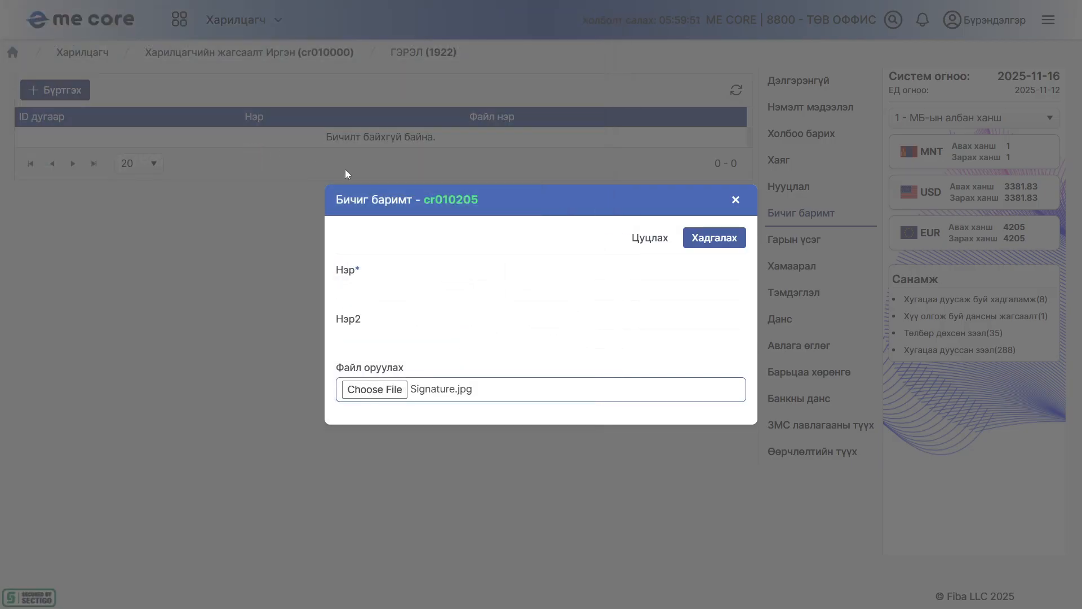
Name the document Иргэний үнэмлэх in Нэр, copy the same name into Нэр2 and save the entry
click(351, 289)
text(И)
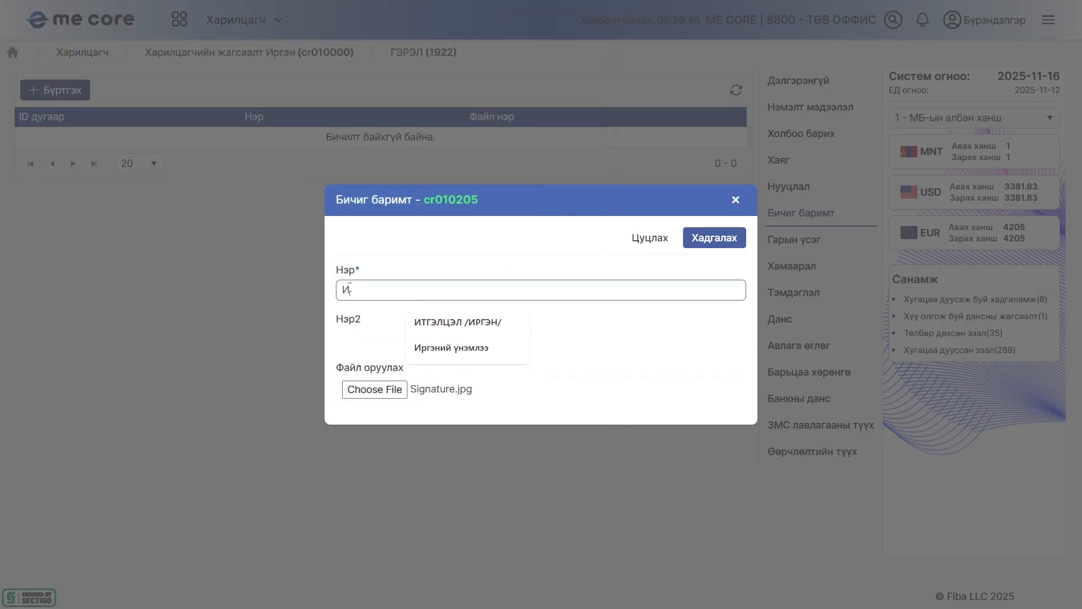
text(ргэний үнэмлэх)
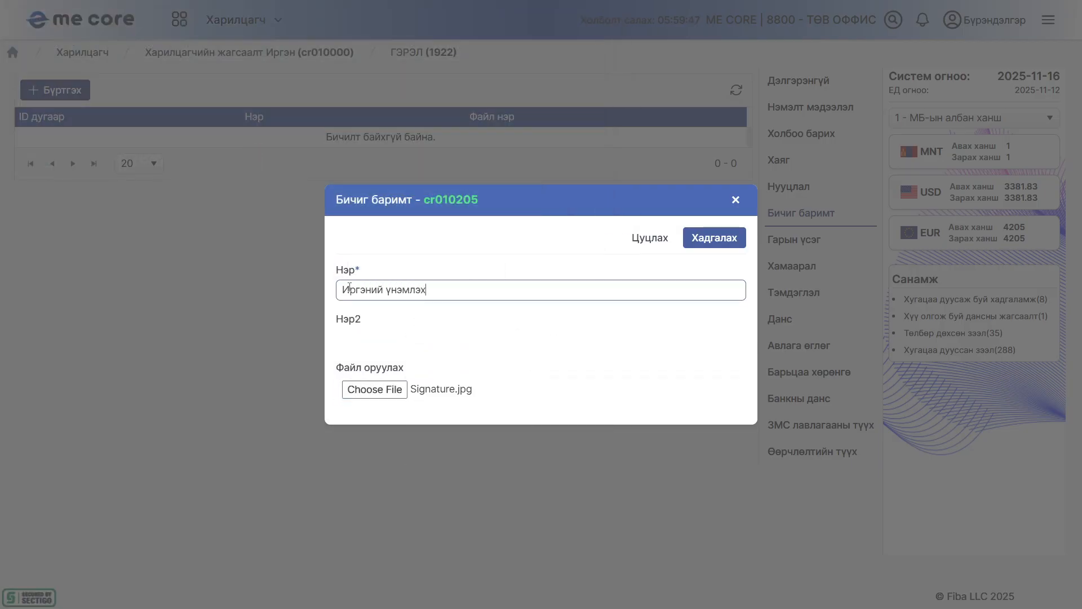
key(ctrl+a)
key(ctrl+c)
click(460, 333)
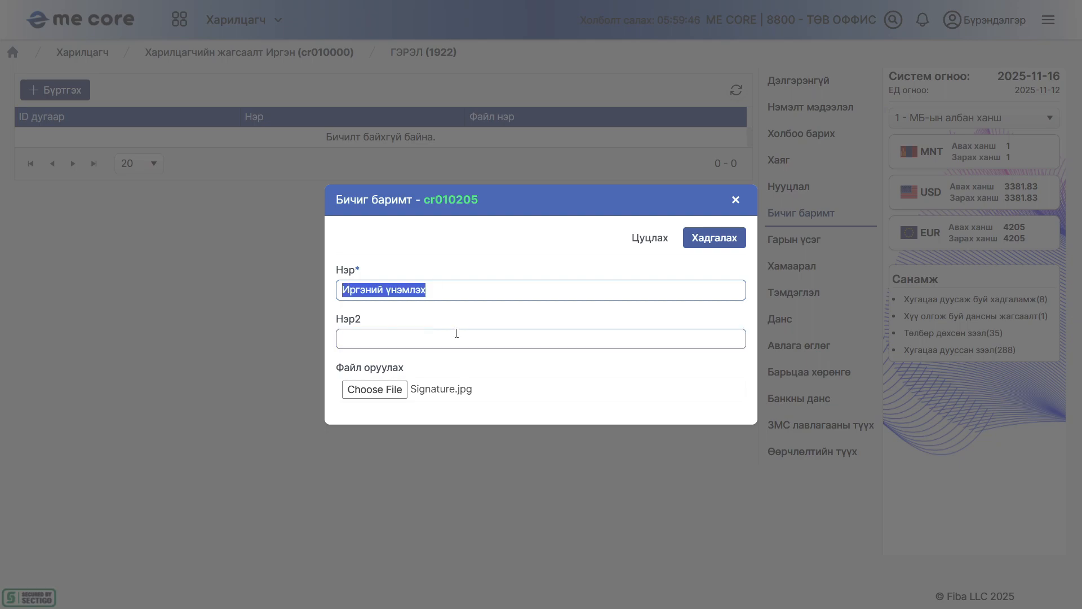
key(ctrl+v)
click(709, 245)
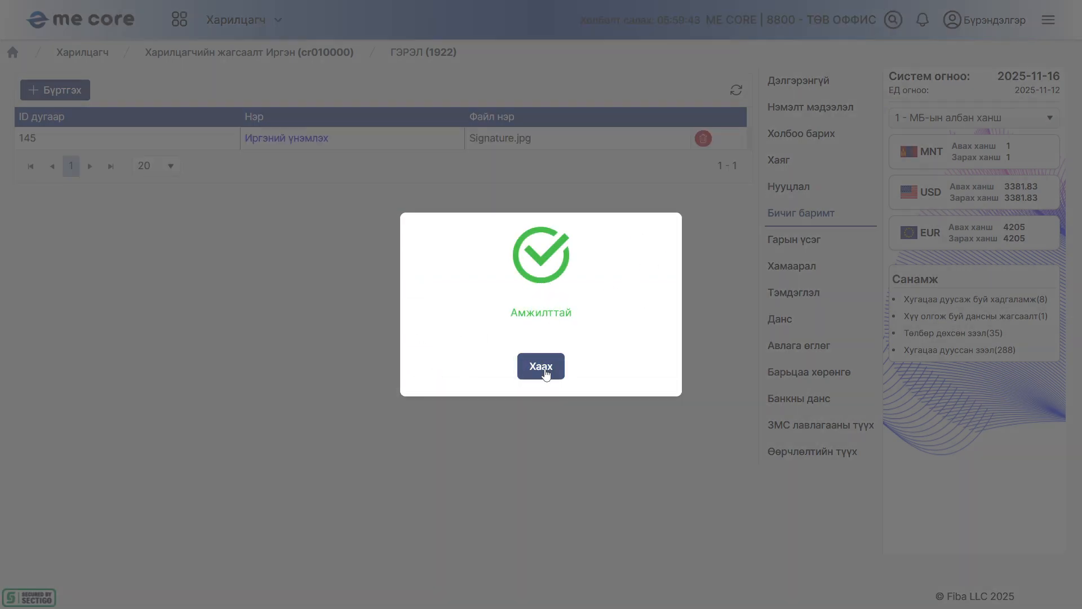
click(550, 371)
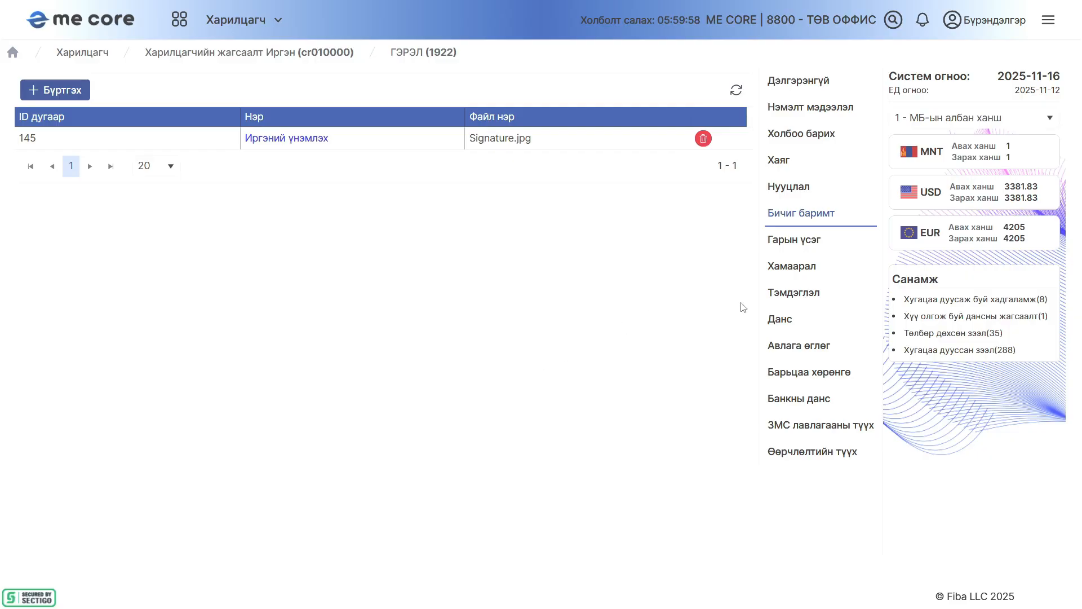
Start a new entry in the Гарын үсэг section and upload 62161cf7328ad280841f653f_esignature-signature.png as the signature image
click(806, 251)
click(55, 90)
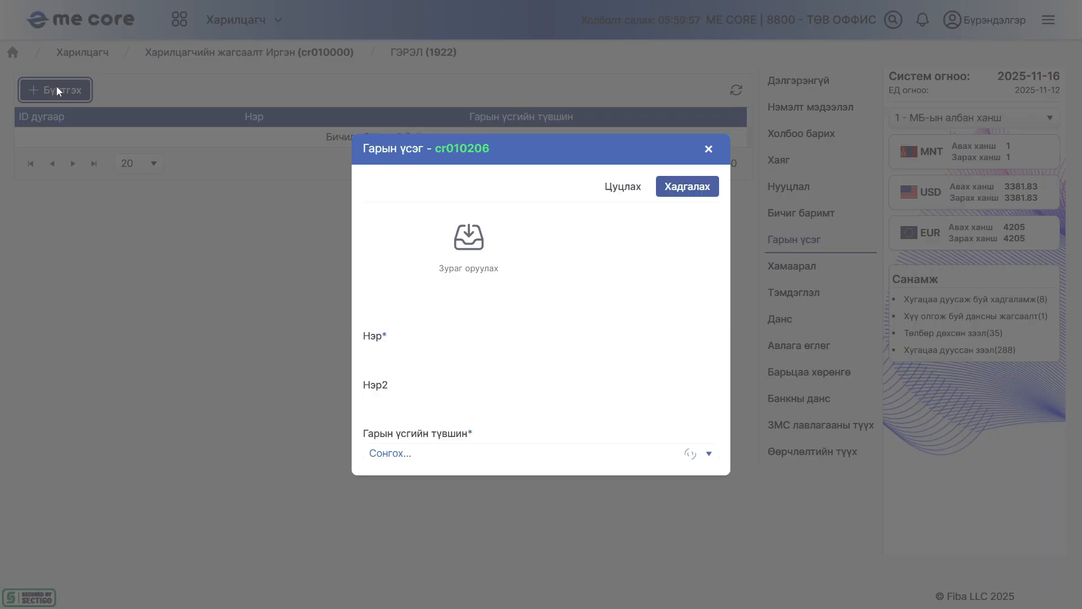
click(462, 261)
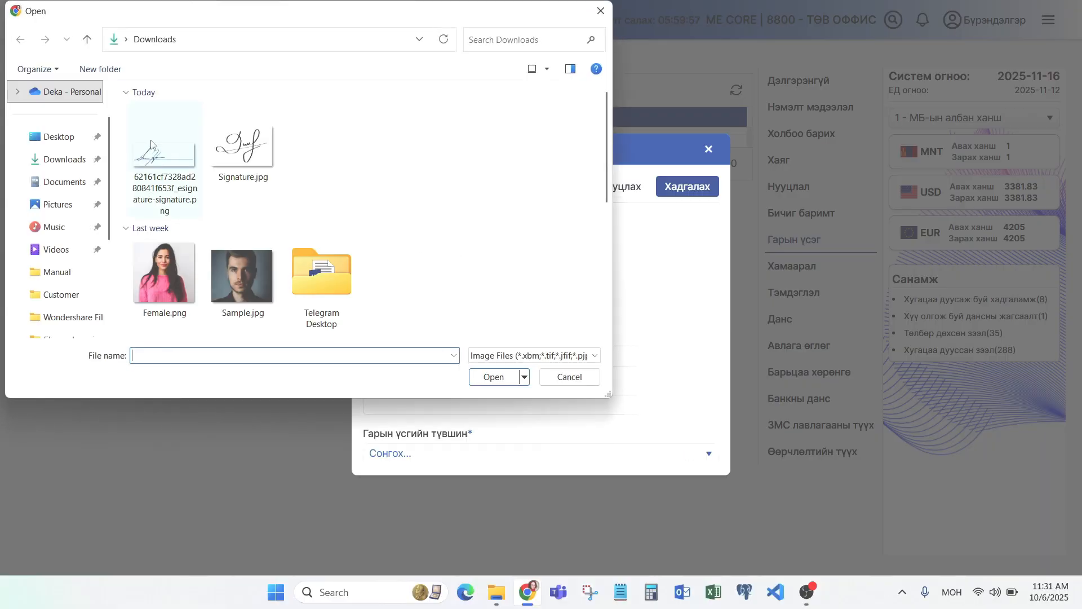
double_click(165, 148)
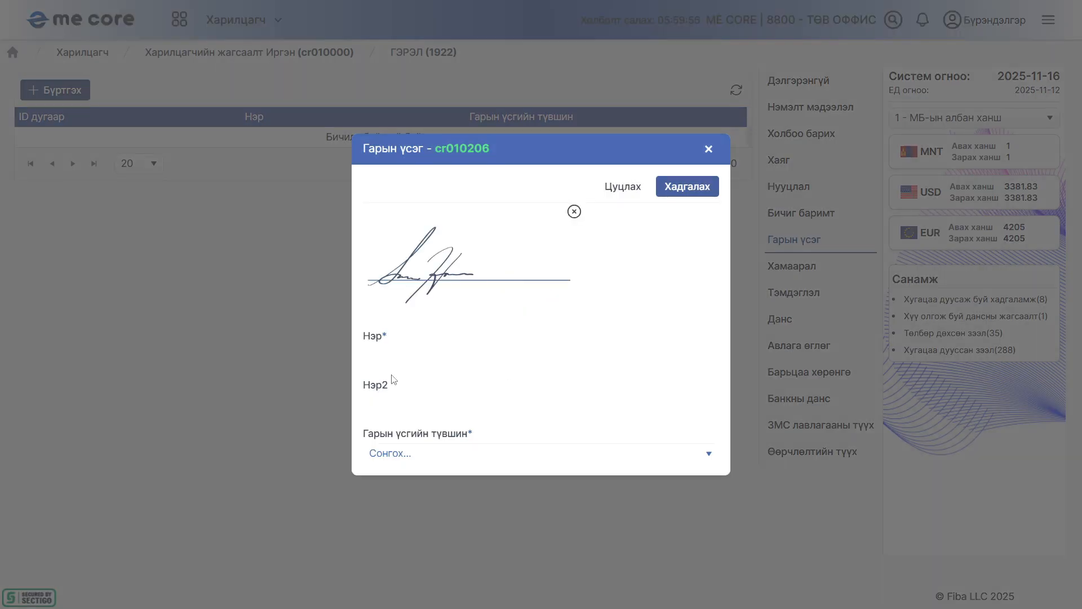
Name the signature Гарын үсэг in Нэр and copy the same name into Нэр2
click(394, 356)
text(Гарын үсэг)
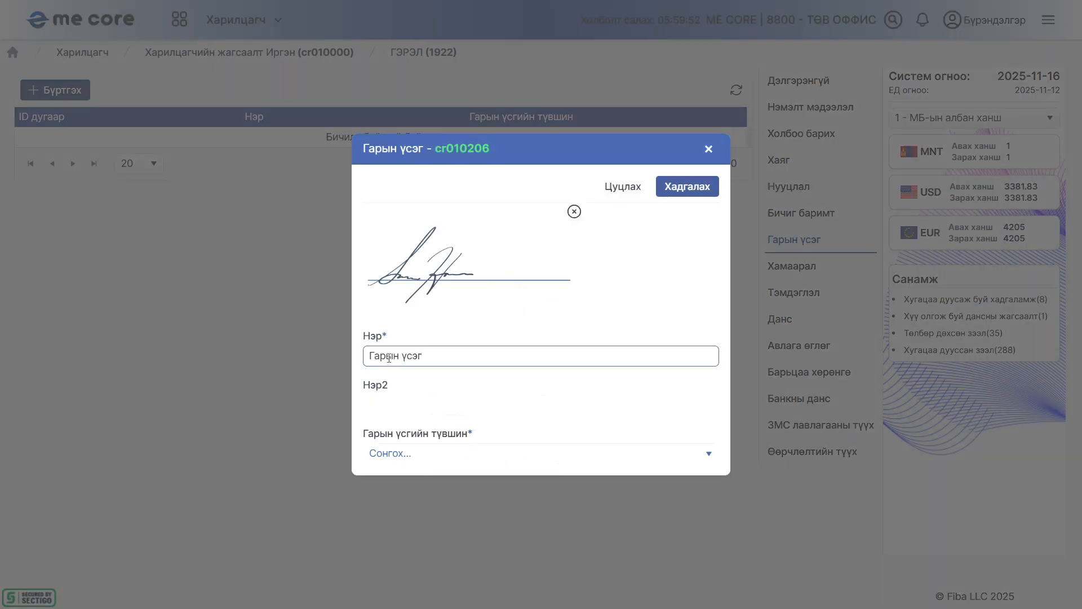
key(ctrl+a)
key(ctrl+c)
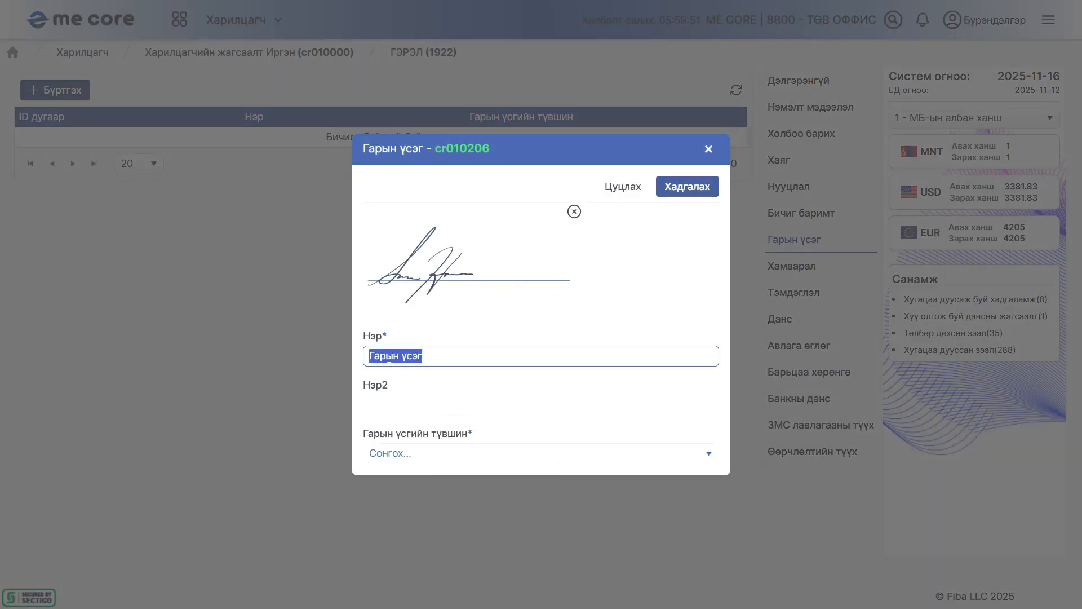
click(419, 407)
key(ctrl+v)
Set Гарын үсгийн түвшин to 1 - Нэгдүгээр гарын үсэг and save the signature entry
click(421, 454)
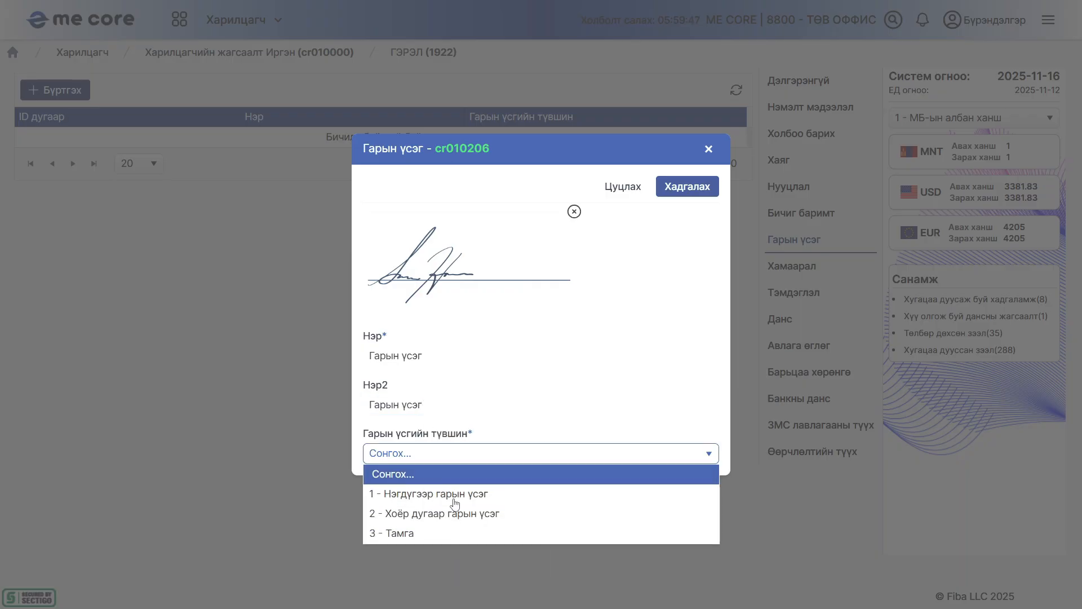
click(454, 493)
click(674, 192)
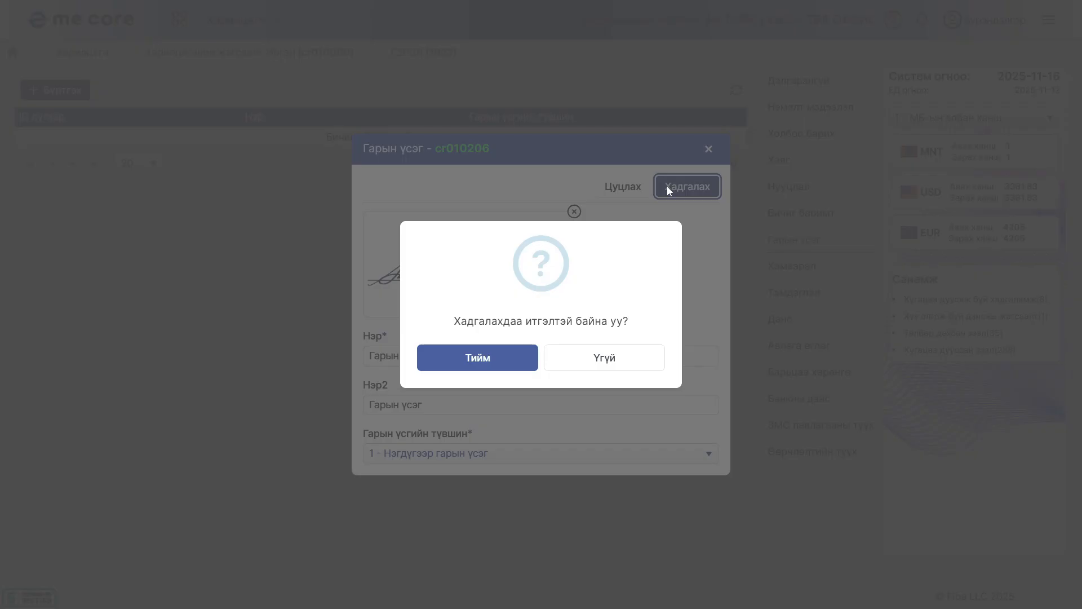
click(493, 362)
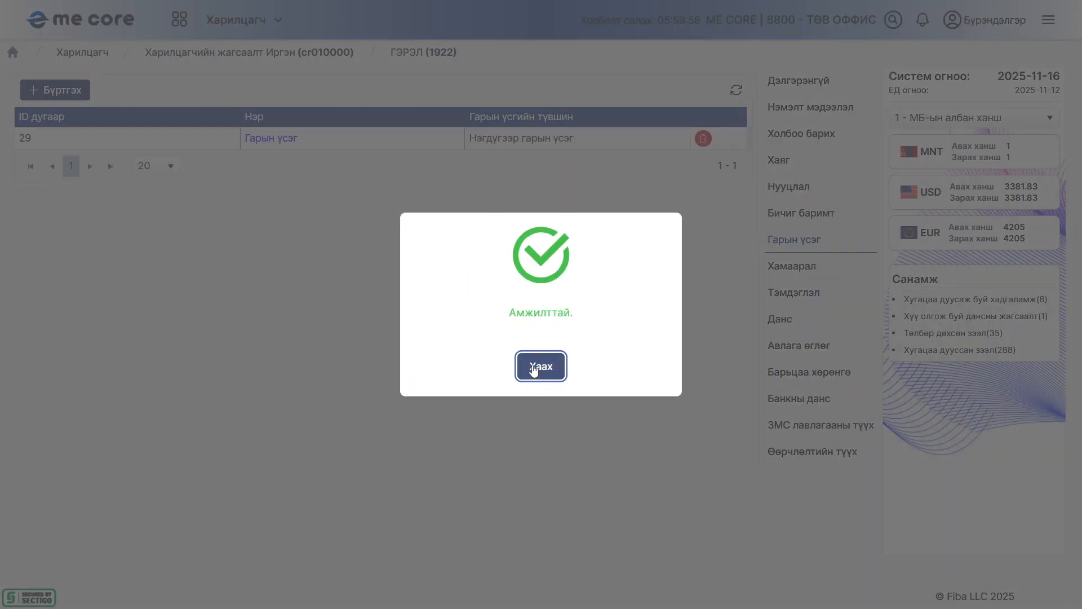
click(534, 370)
Start a new Хамаарал entry with main type 1 - Гэр бүл, садан төрөл and subtype 2 - Эцэг, эх
click(802, 272)
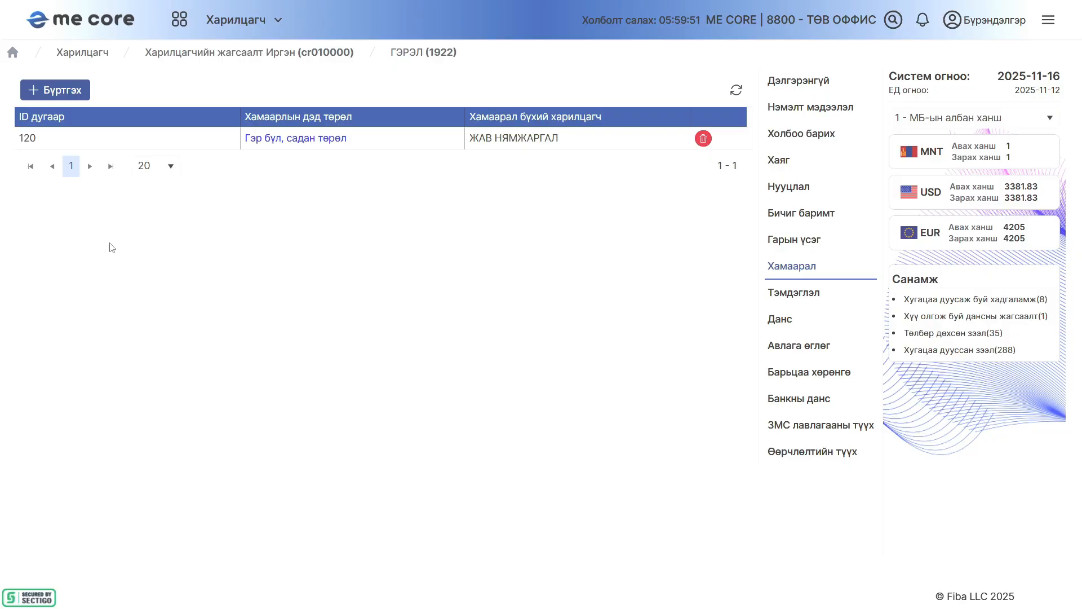
click(55, 90)
click(499, 197)
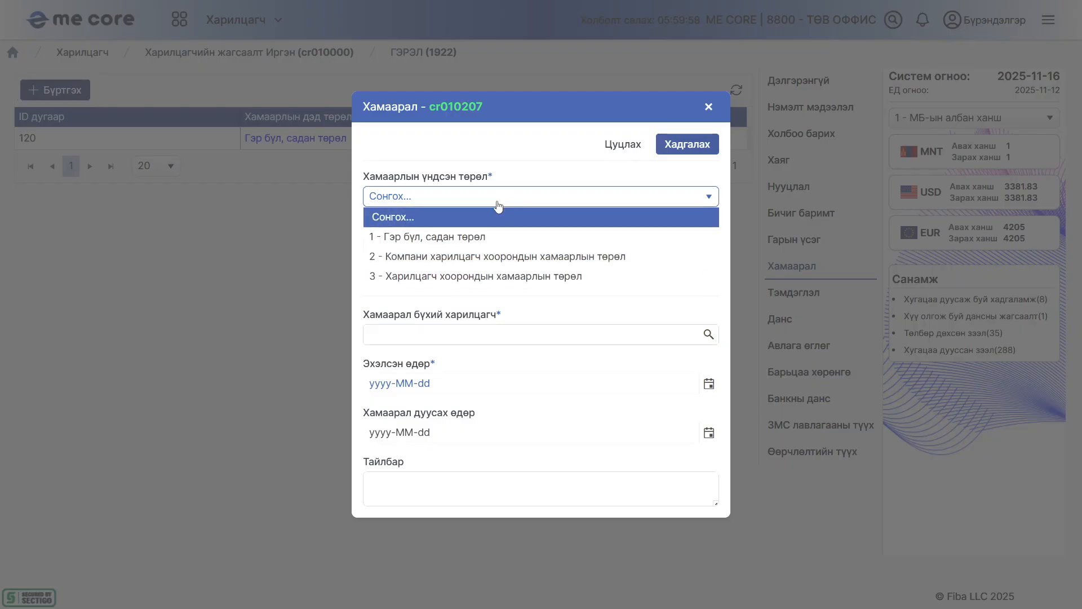
click(493, 237)
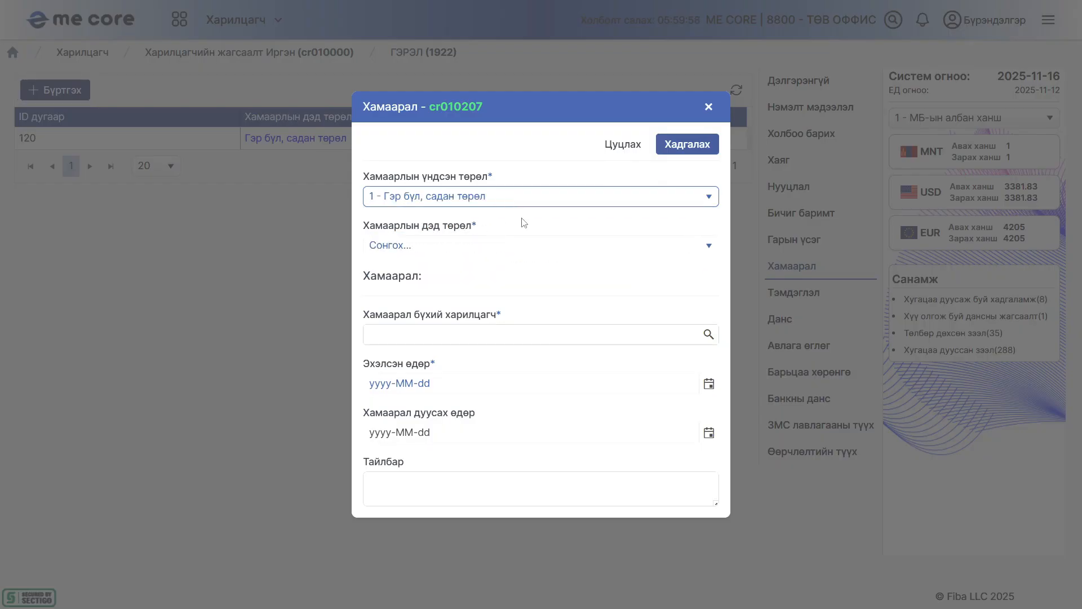
click(517, 246)
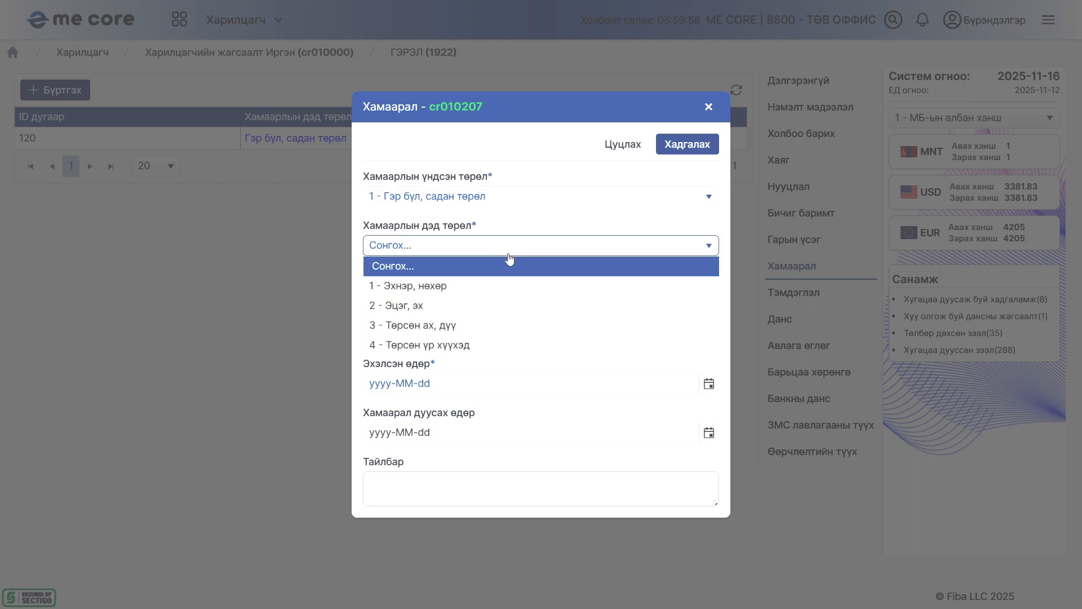
click(453, 307)
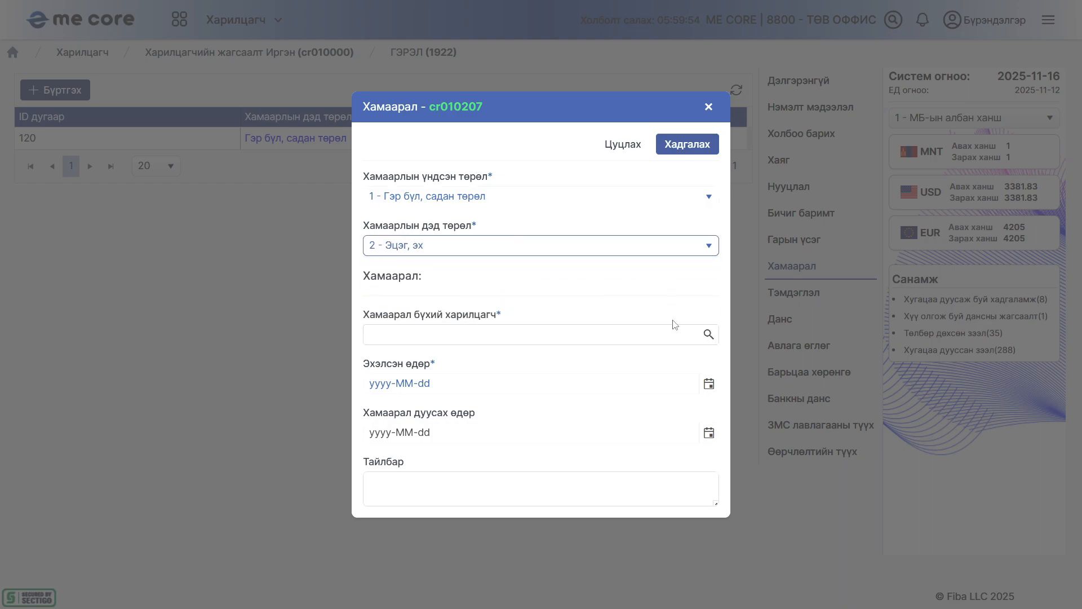
Choose the related customer from the lookup list, set Эхэлсэн өдөр to 2025-10-06 and save the relationship entry
click(708, 336)
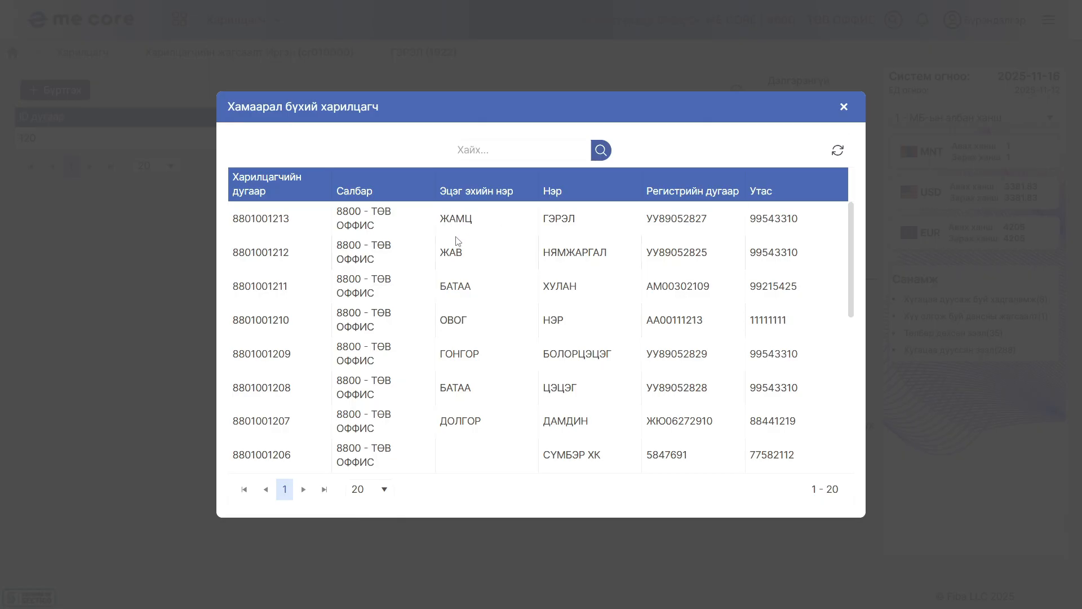
click(459, 353)
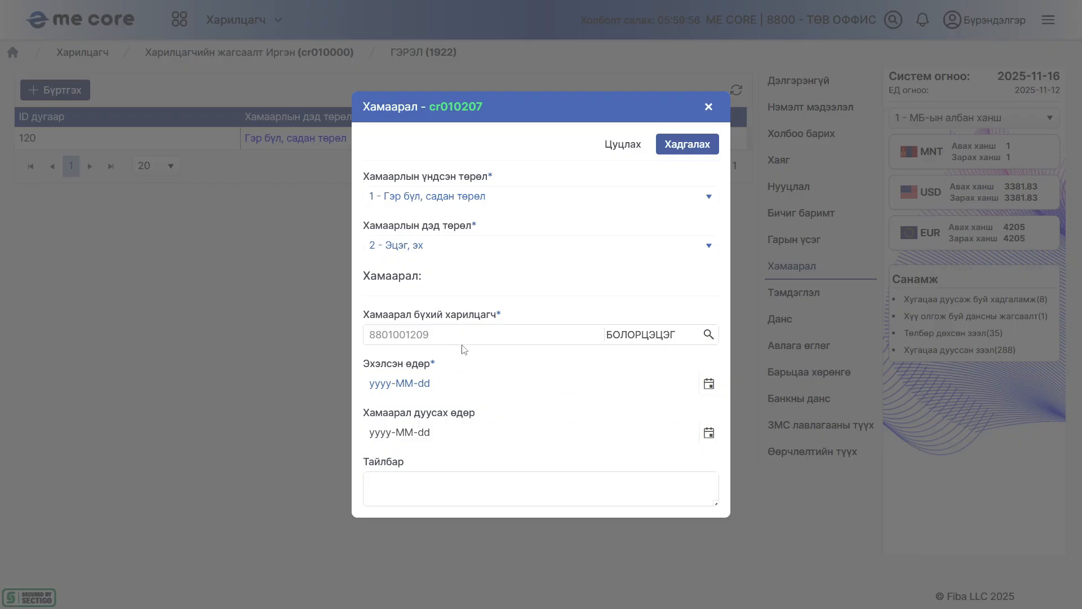
click(455, 390)
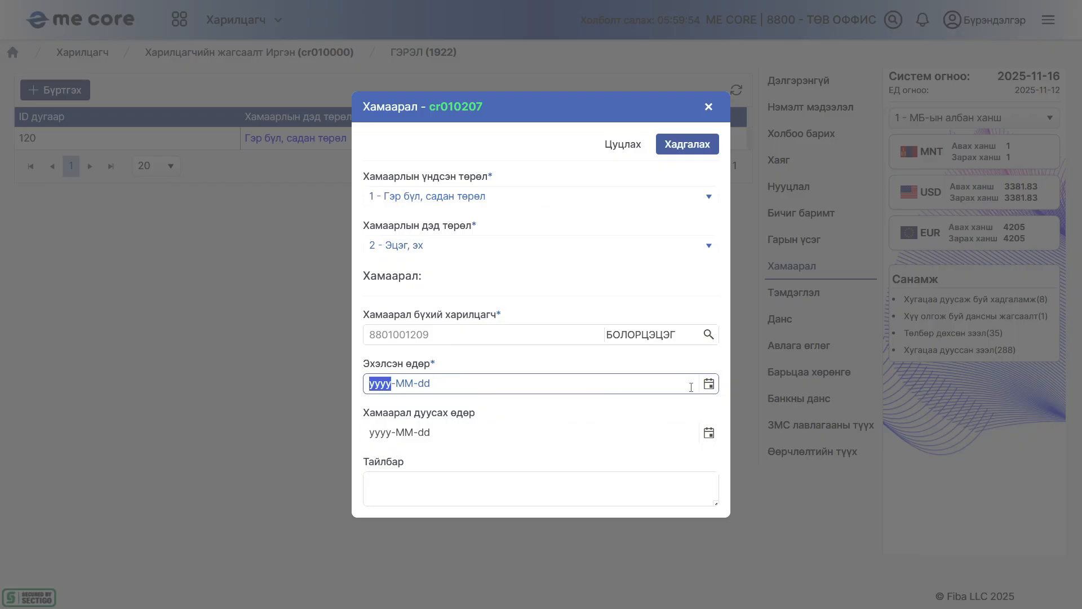
click(709, 384)
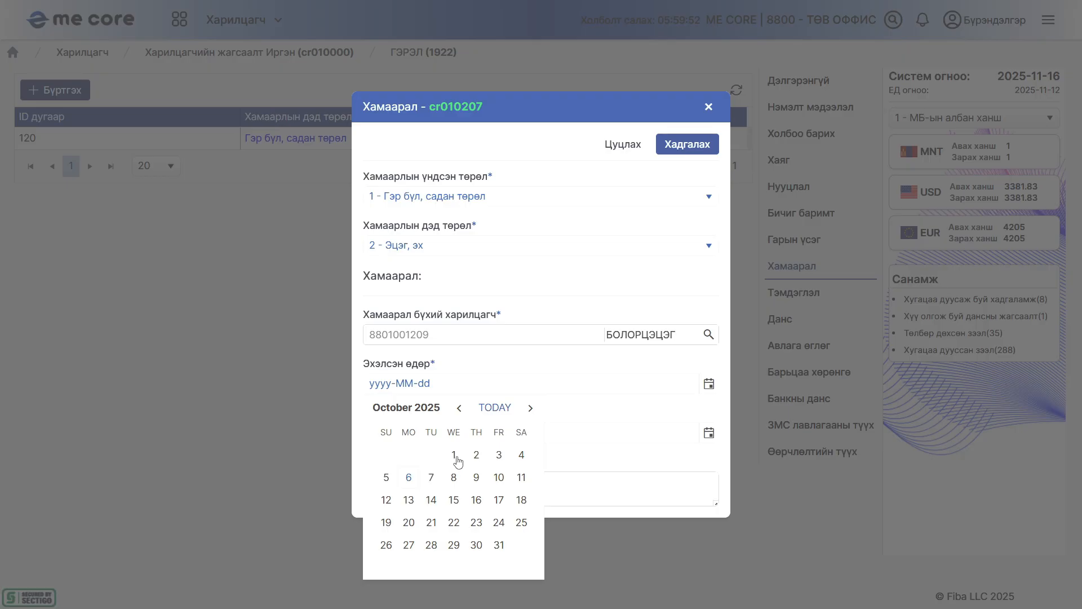
click(409, 478)
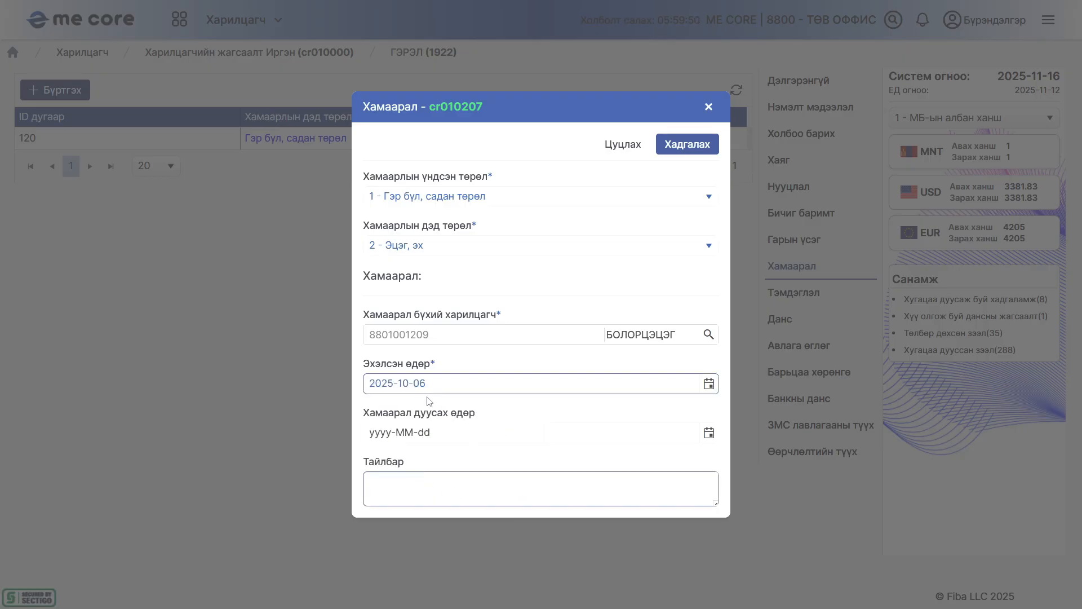
click(673, 154)
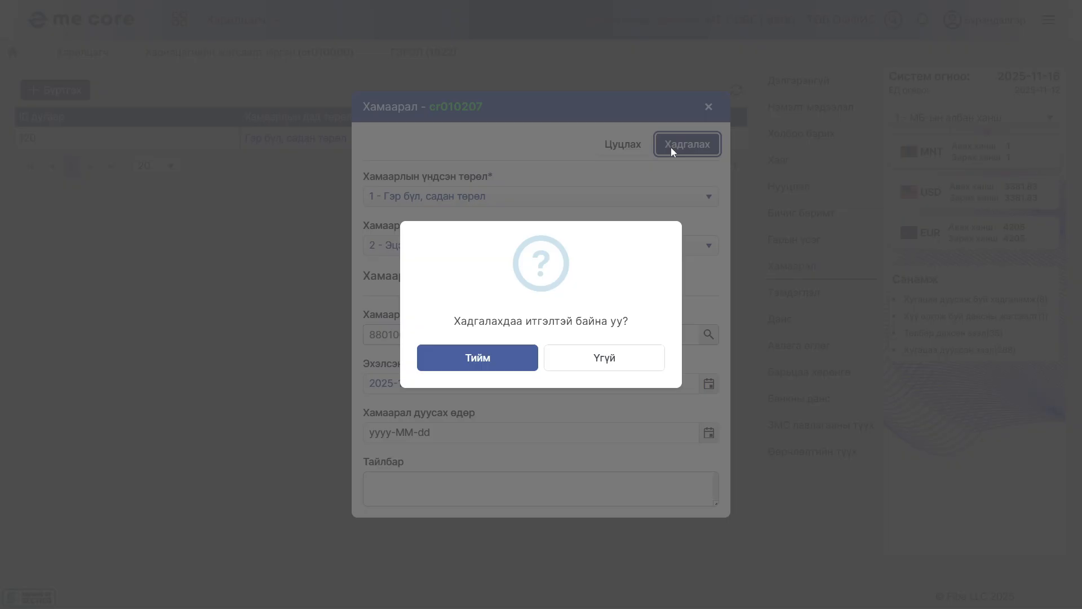
click(492, 364)
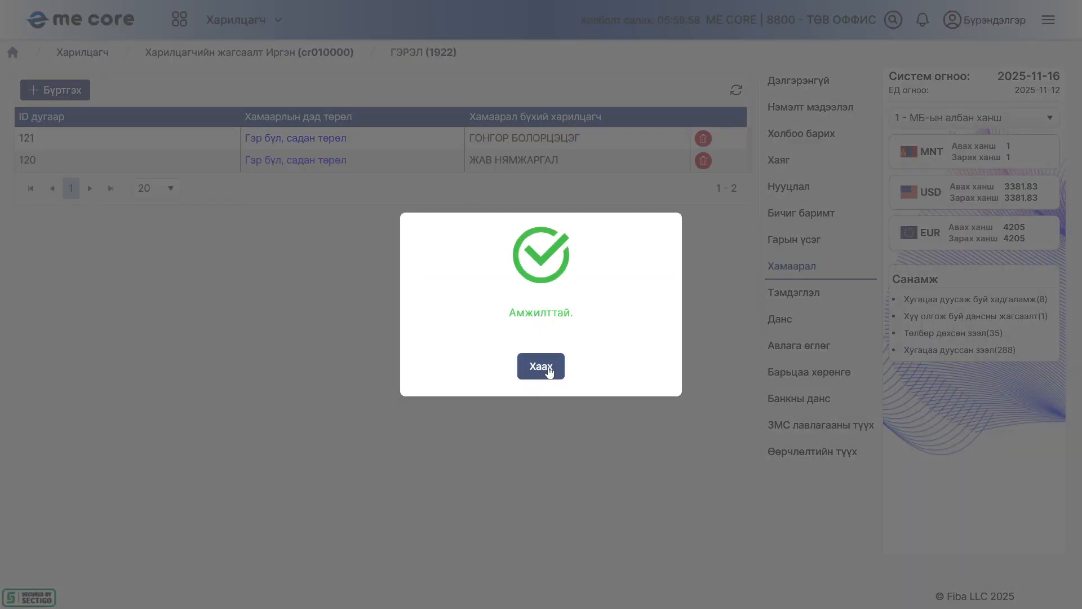
click(547, 367)
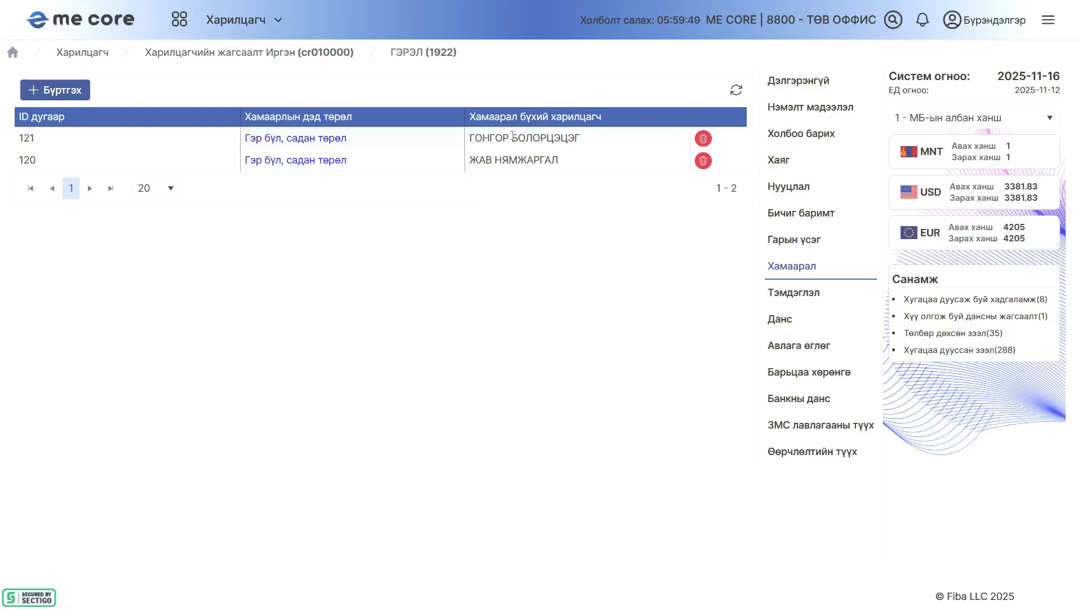
triple_click(512, 135)
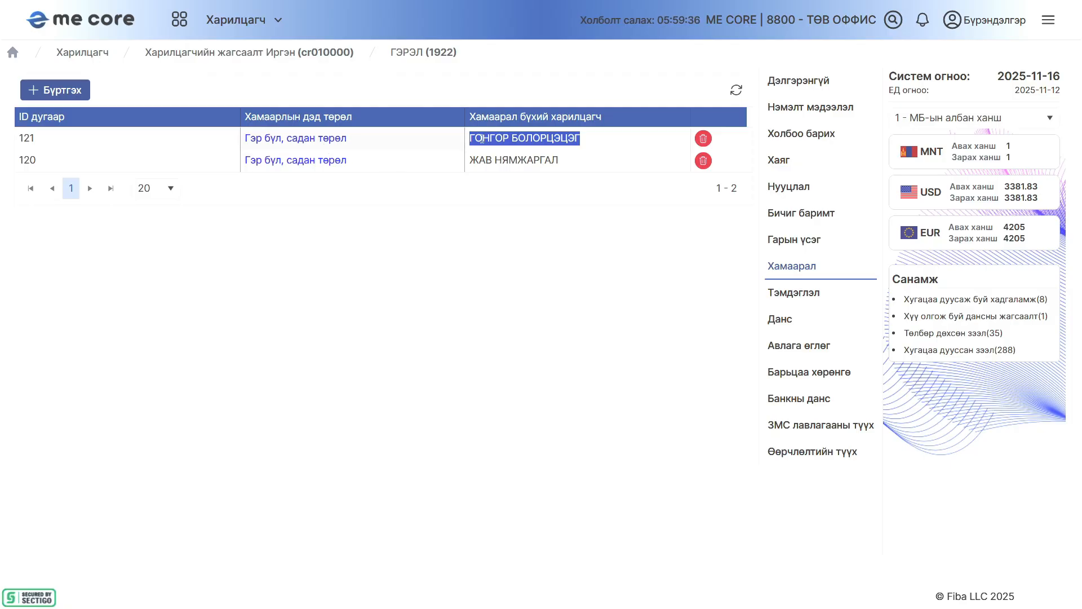
click(571, 235)
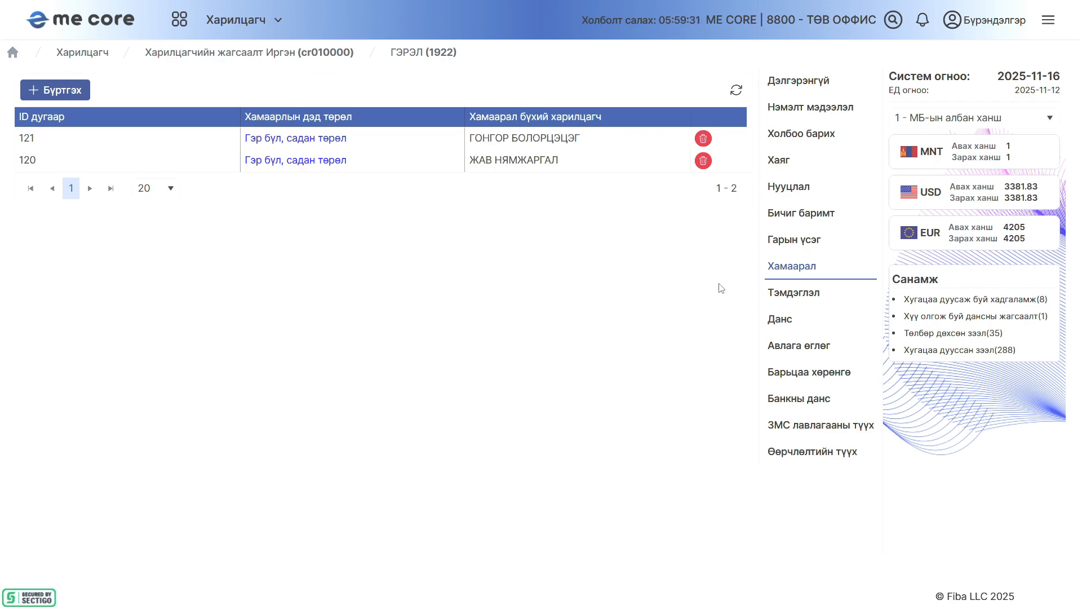
Start a new Тэмдэглэл entry with type 1 - Холбогдсон тухай and title 1 - Харилцагчийн тэмдэглэл1
click(792, 291)
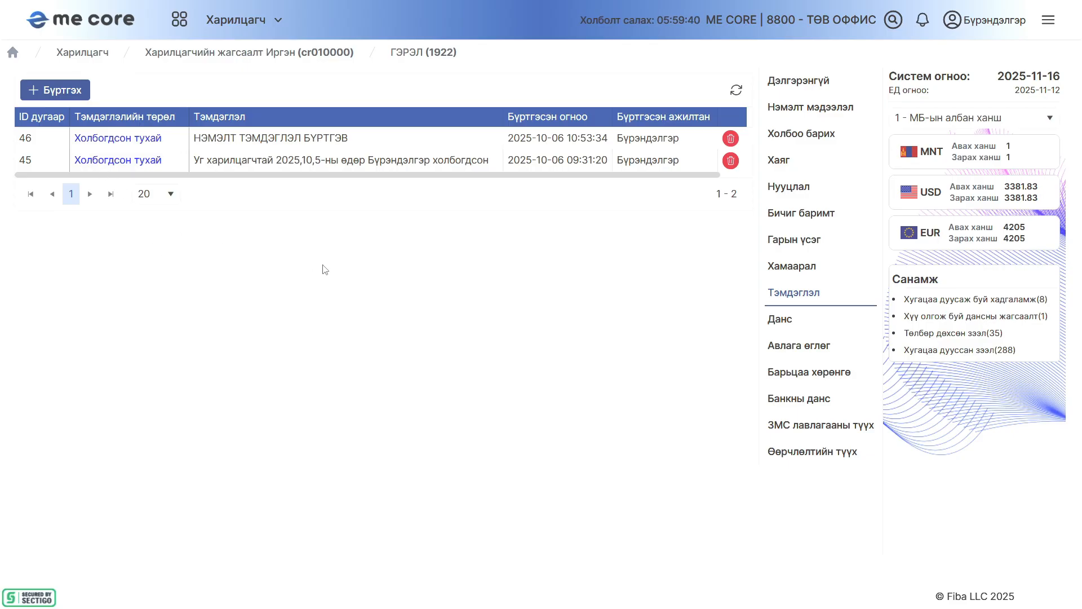
click(60, 89)
click(442, 260)
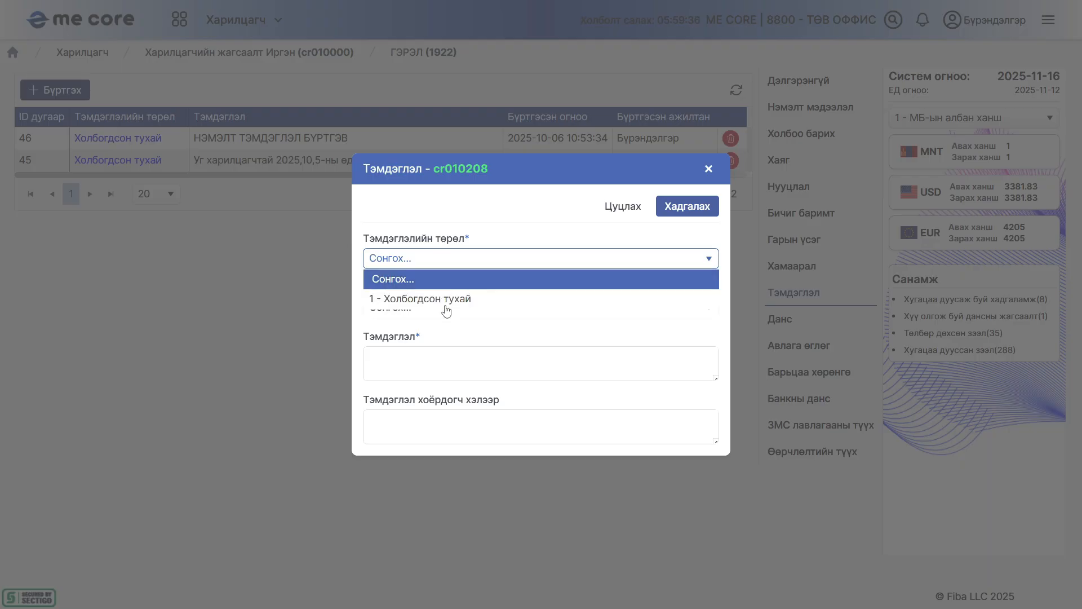
click(445, 300)
click(444, 309)
Enter the note "Хар жагсаалтад орсон харилцагч. Зээлээ хугацаандаа төлдөггүй найдваргүй зээлдэгч." and save the entry
click(384, 346)
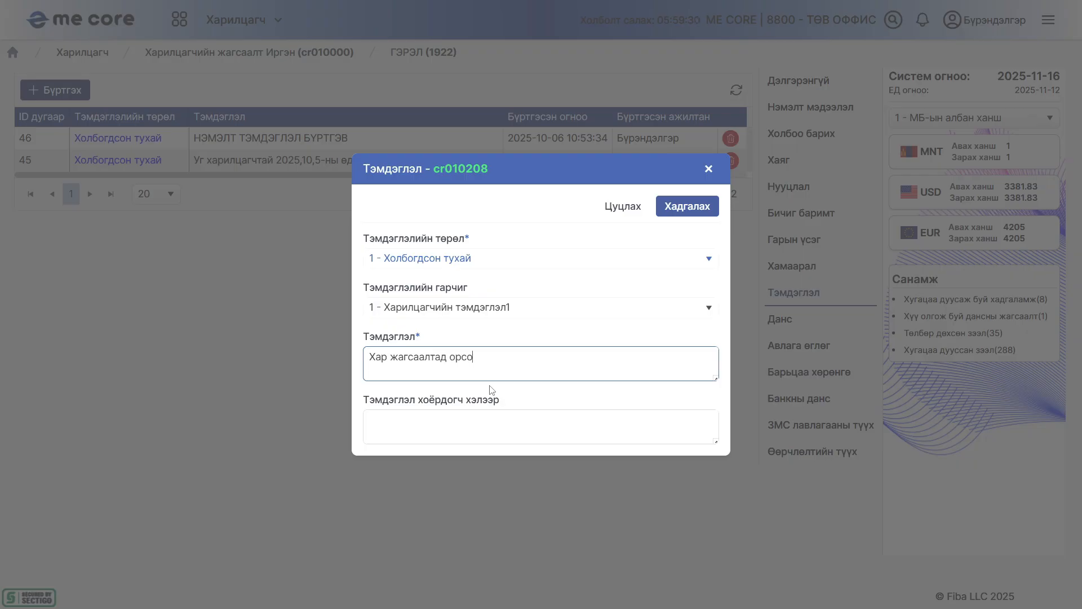
text(Хар жагсаалтад орсон харилцагч. Зээлээ хугацаандаа төл)
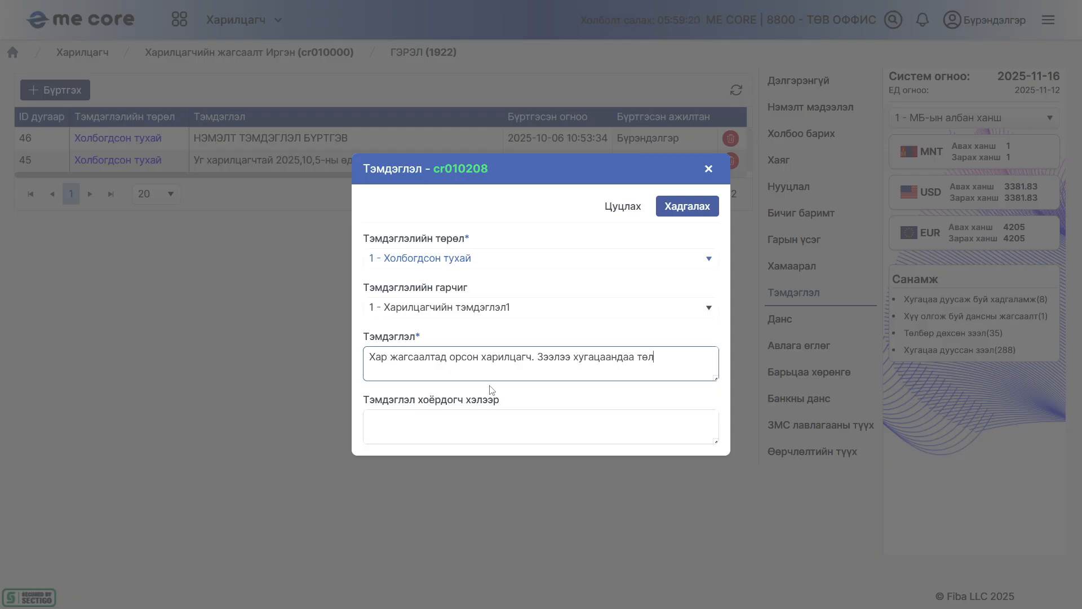
text(гүй найв)
text(а)
key(BackSpace)
key(BackSpace)
text(дваргүй зээлдэгч.)
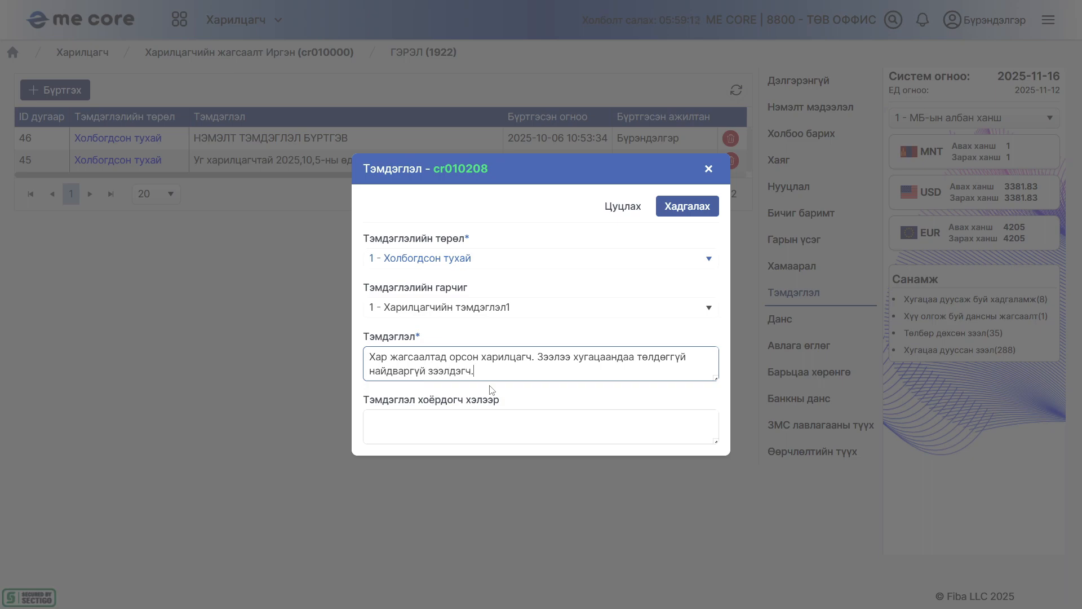
click(687, 207)
click(503, 356)
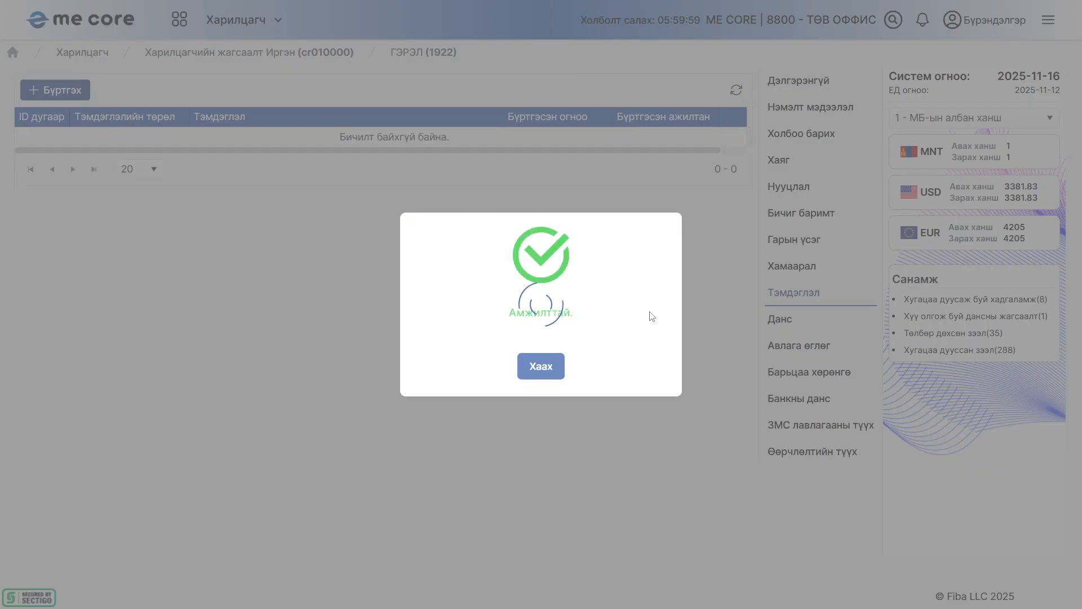
click(540, 366)
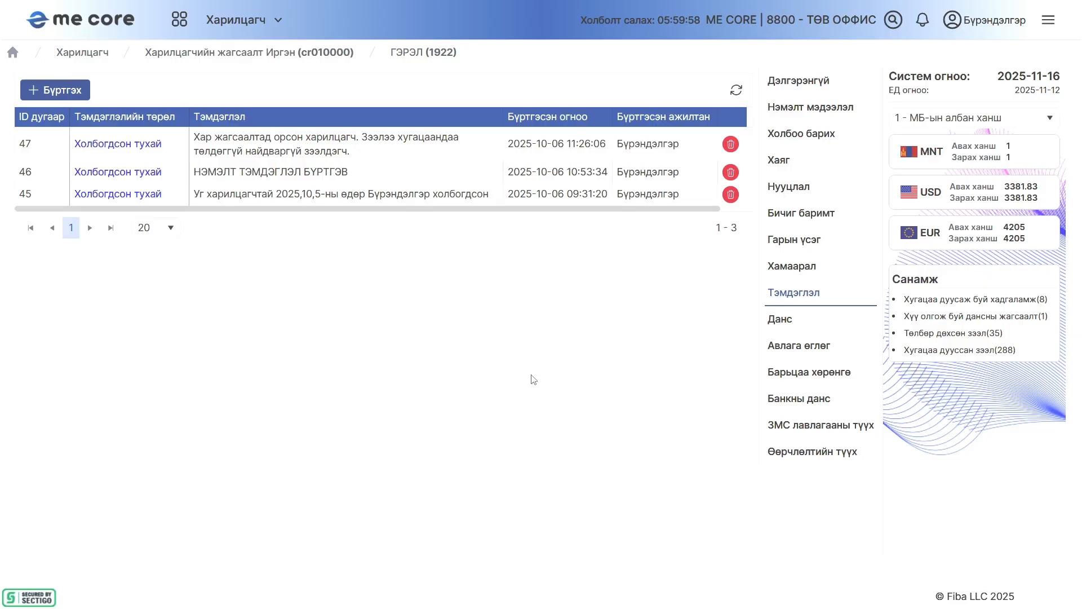
Reopen the customer's record from the individual customer list, review the Харилцагчийн тэмдэглэл notes and close them
click(79, 52)
click(126, 113)
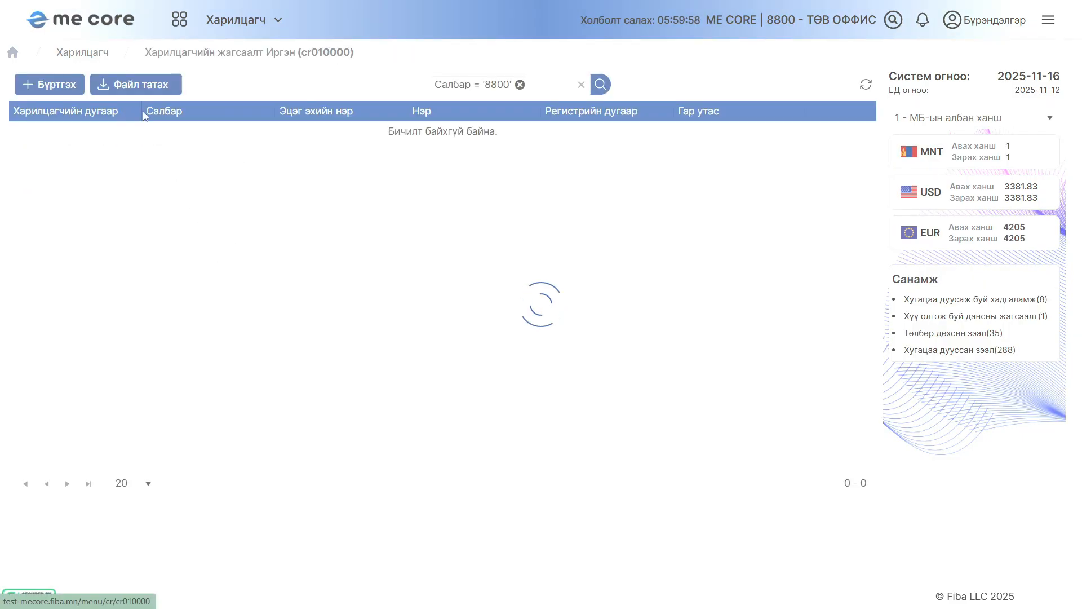
click(56, 133)
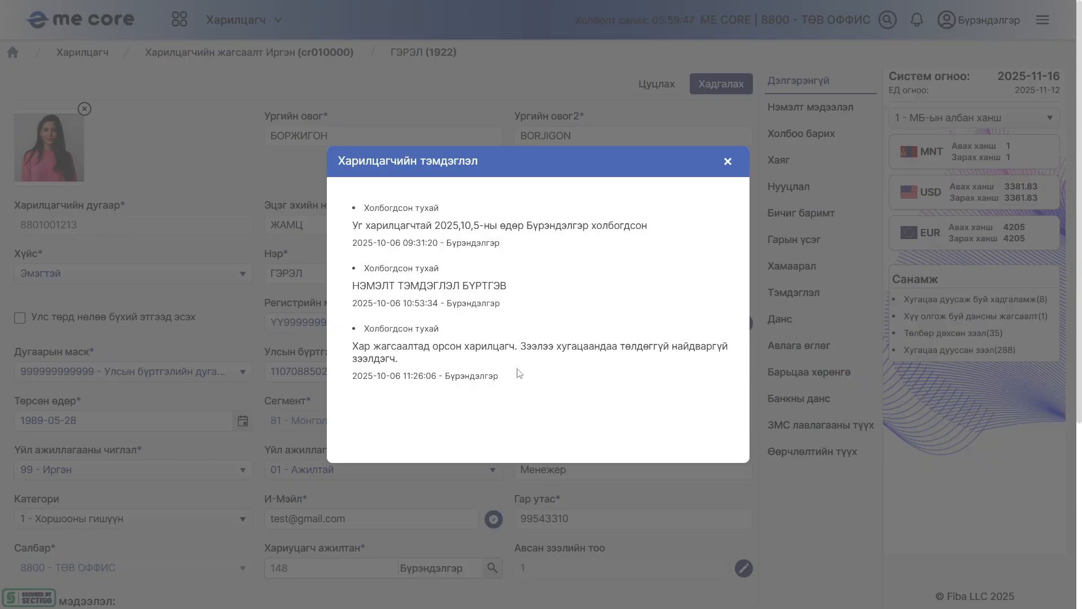
click(728, 161)
Review the customer's accounts in the Данс section and view the details of the Үндсэн ТҮР ХАРИЛЦАХ deposit account
click(789, 320)
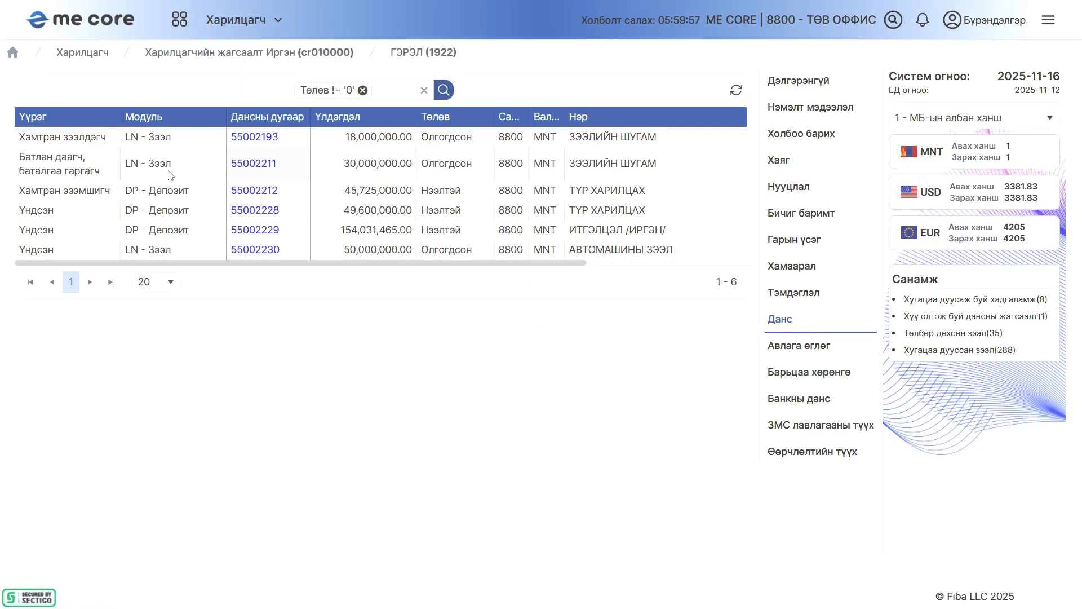
drag(269, 266, 204, 276)
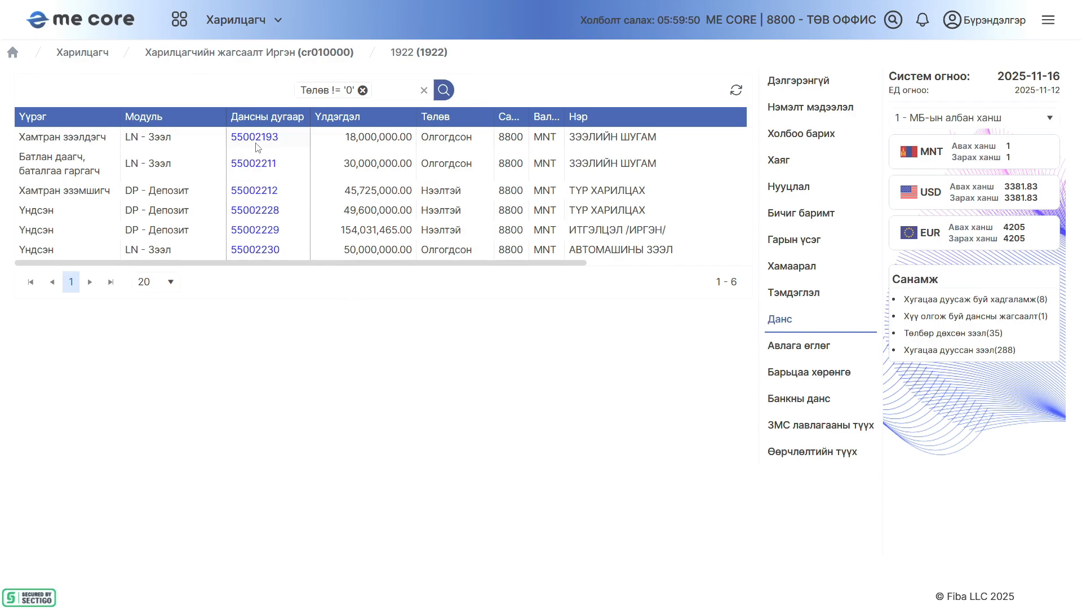
click(260, 213)
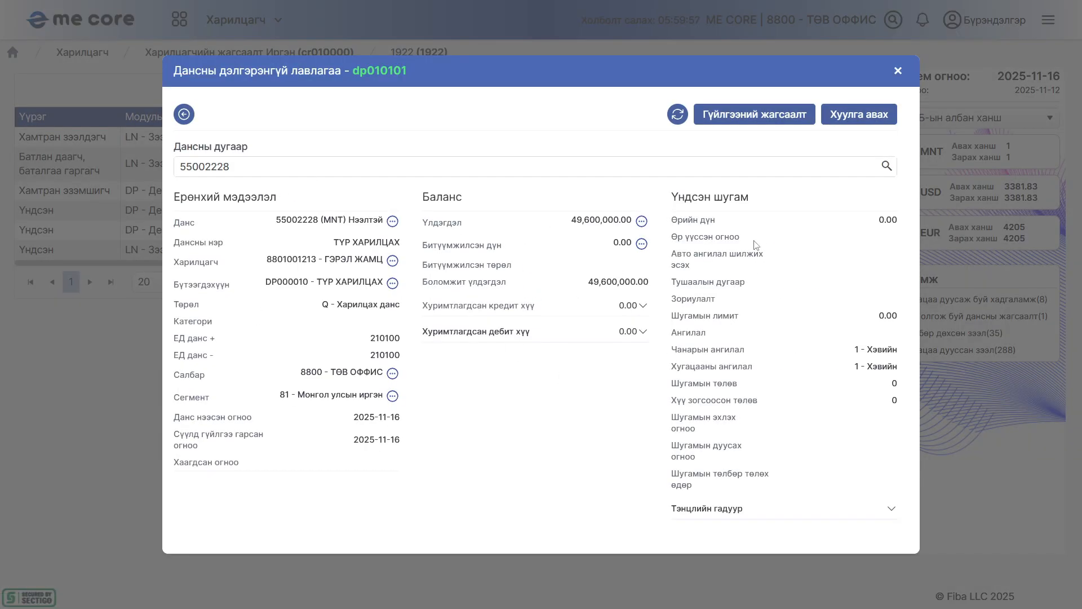
click(897, 71)
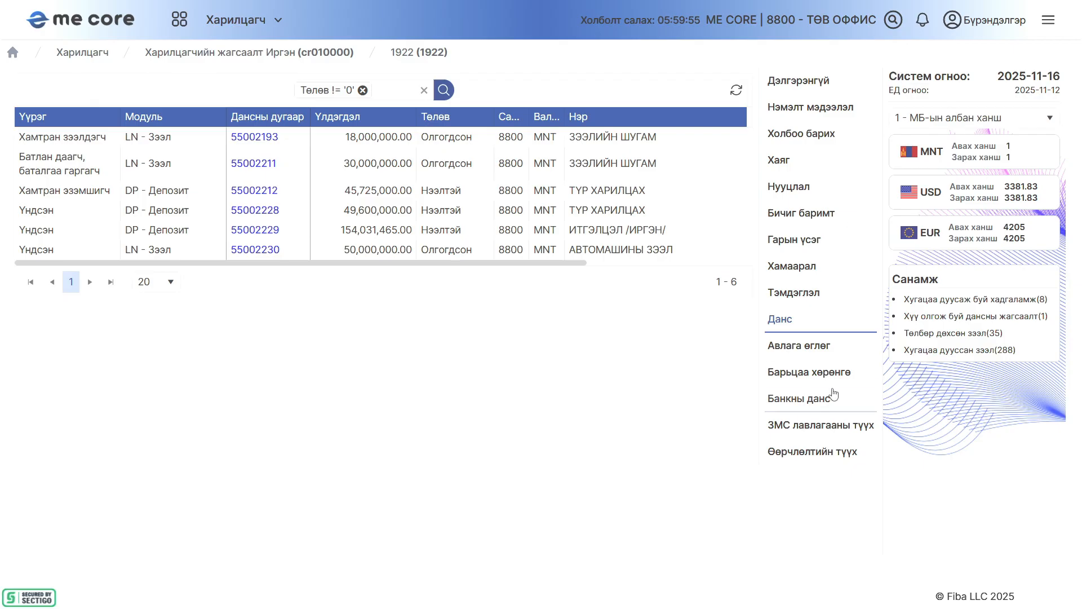
Review the customer's receivables and payables in the Авлага өглөг section
click(785, 344)
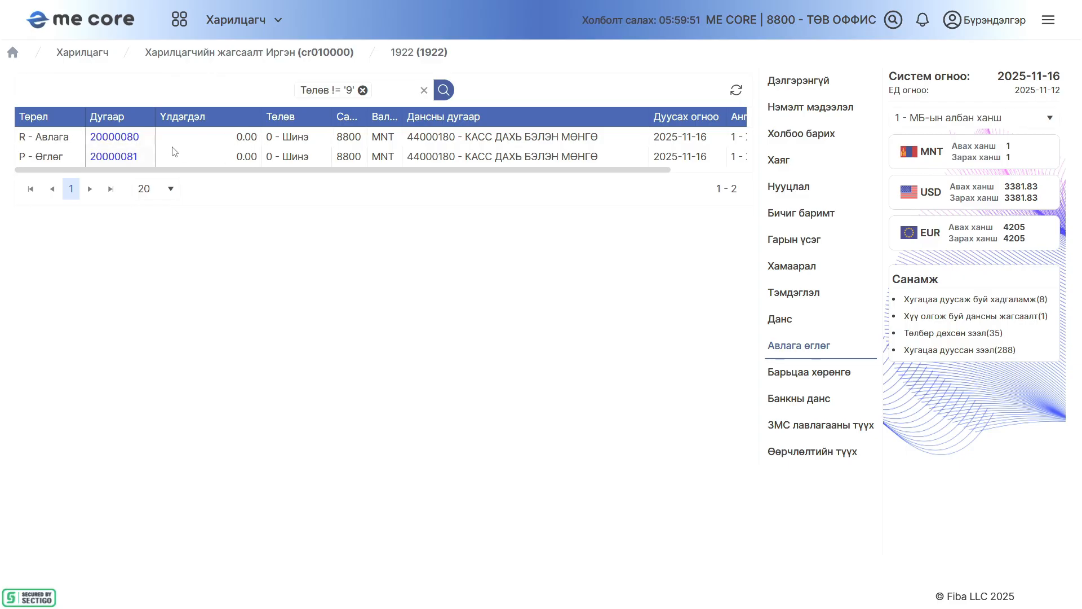
drag(319, 168, 248, 157)
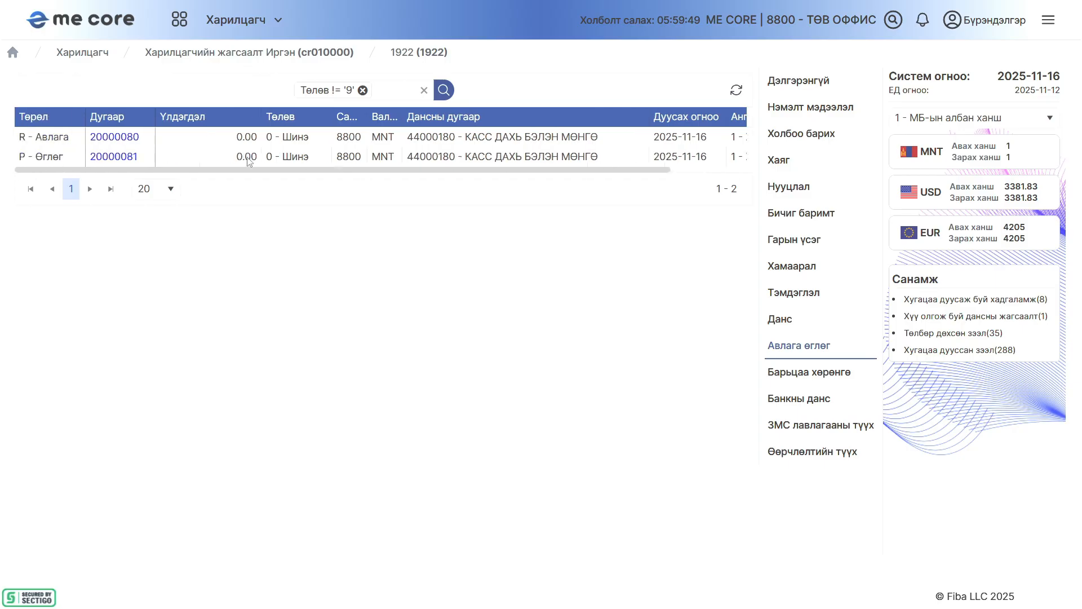
Review the customer's collateral in the Барьцаа хөрөнгө section, view the details of the АДУУ asset and close them
click(792, 373)
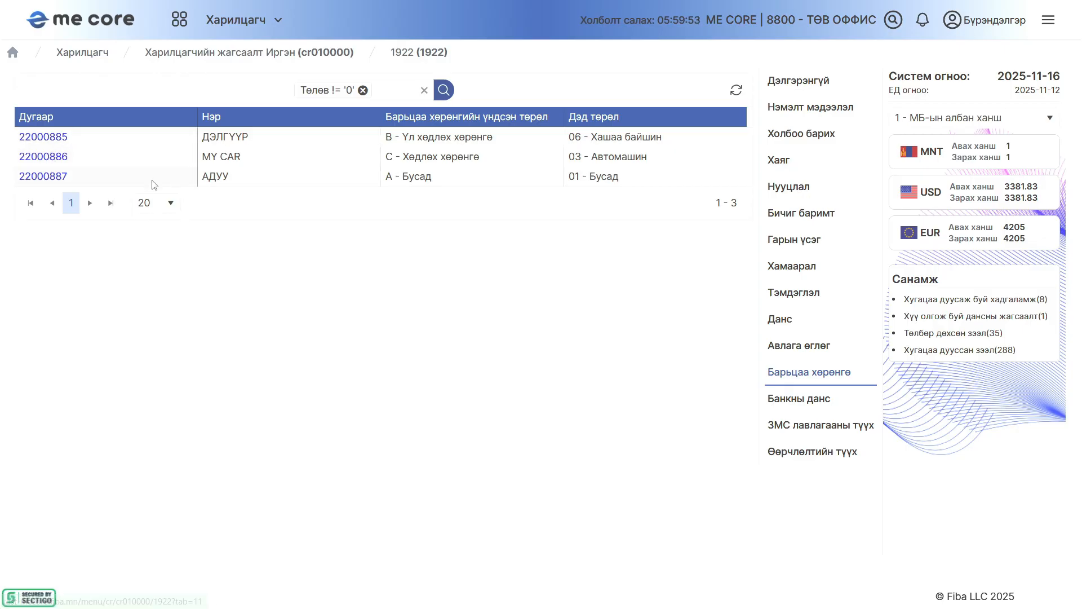
click(56, 176)
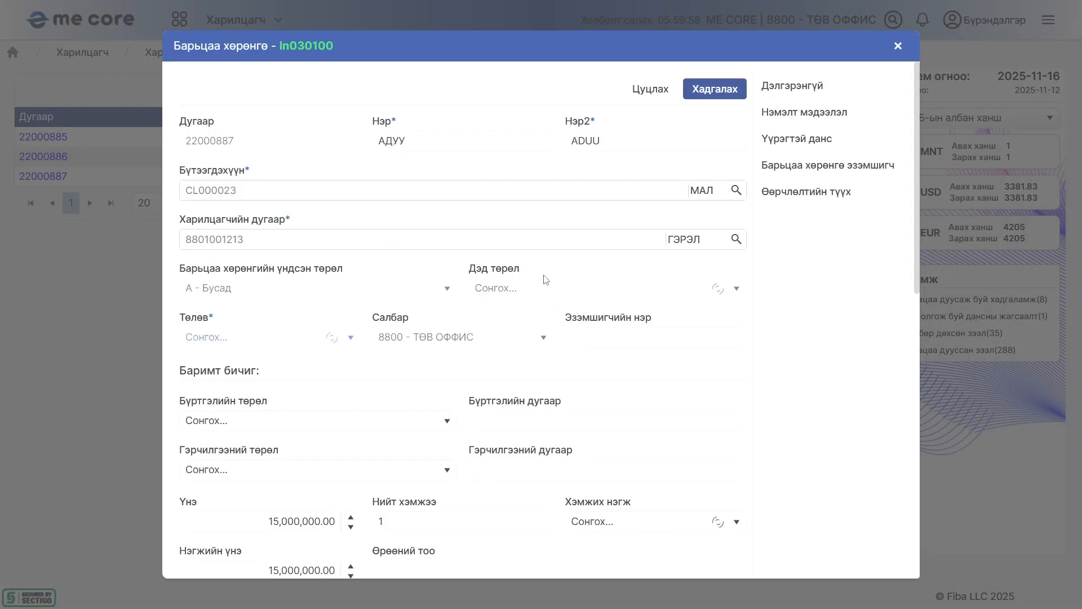
click(897, 45)
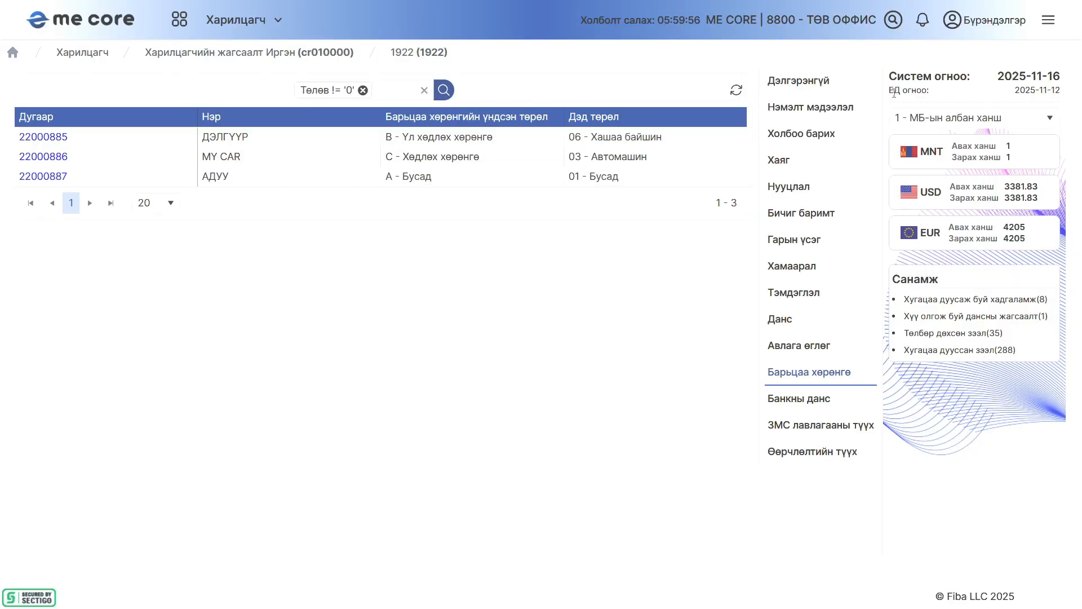
Start a new bank account entry in the customer's Банкны данс section and choose 05 - Хаан Банк as the bank
click(799, 398)
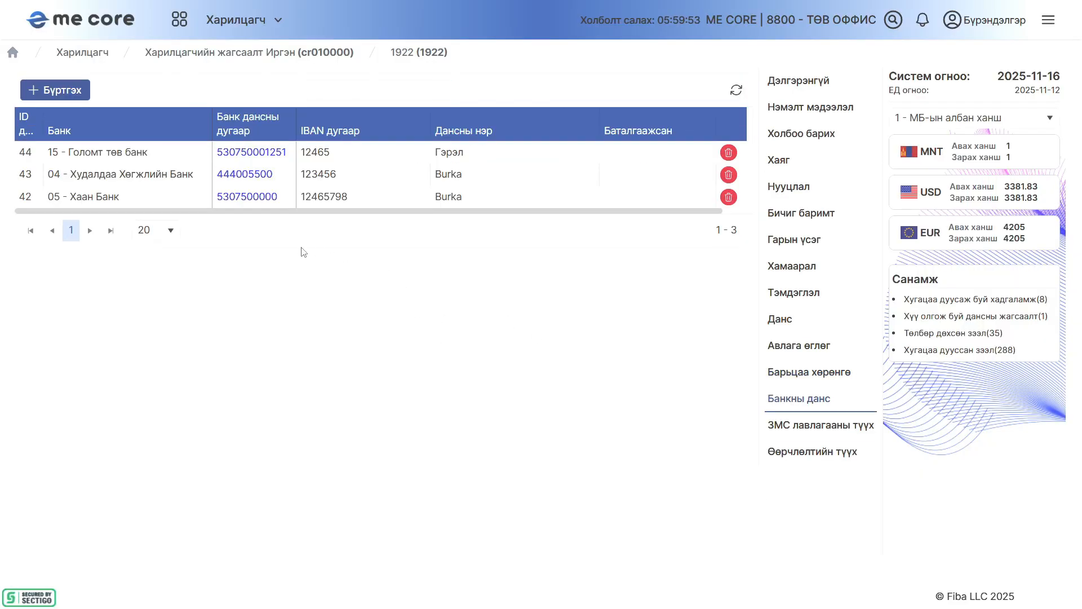
click(68, 90)
click(415, 249)
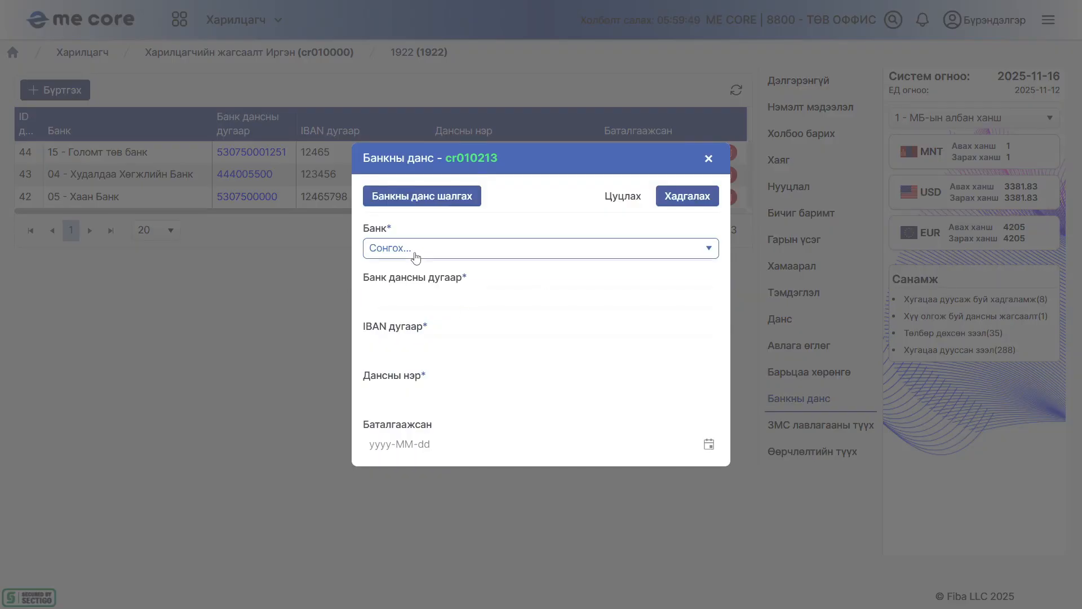
click(450, 348)
Enter the bank account number, IBAN number and account holder's name, leaving Баталгаажсан blank, and save the entry
click(430, 295)
click(480, 337)
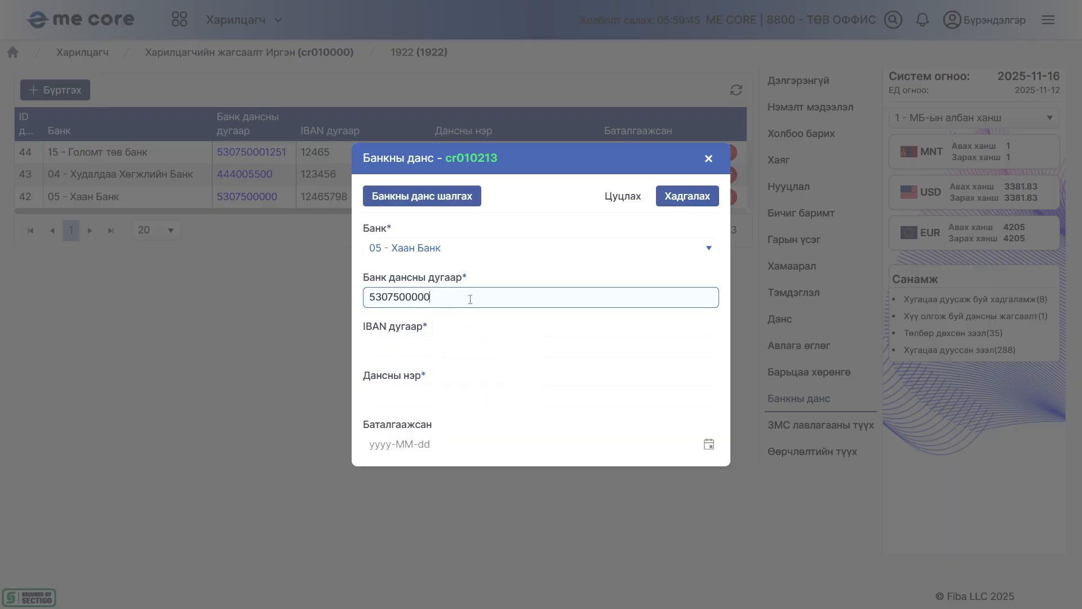
key(BackSpace)
text(1)
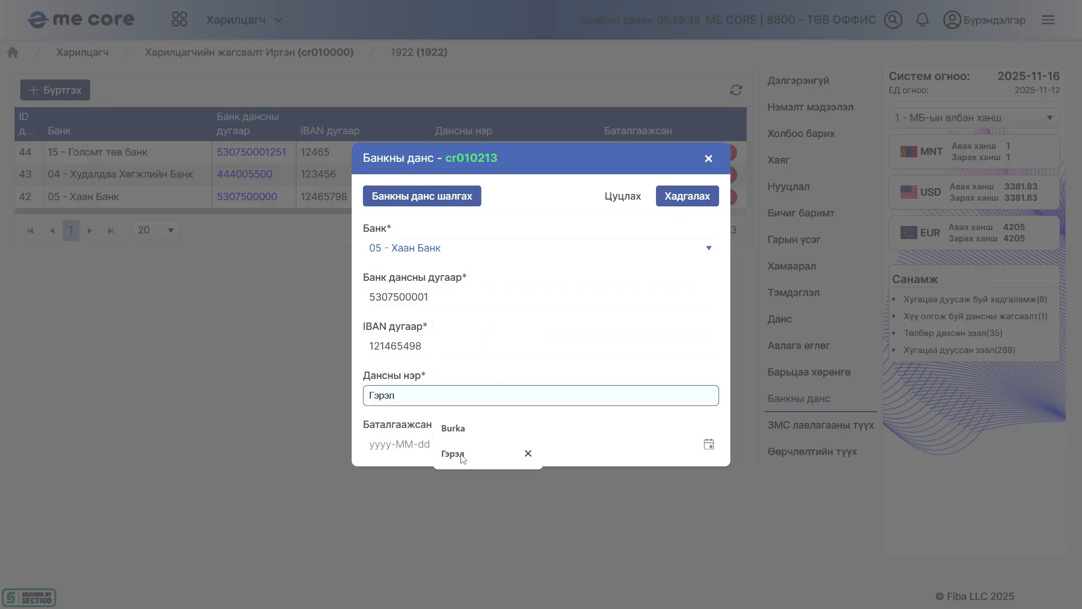
click(463, 454)
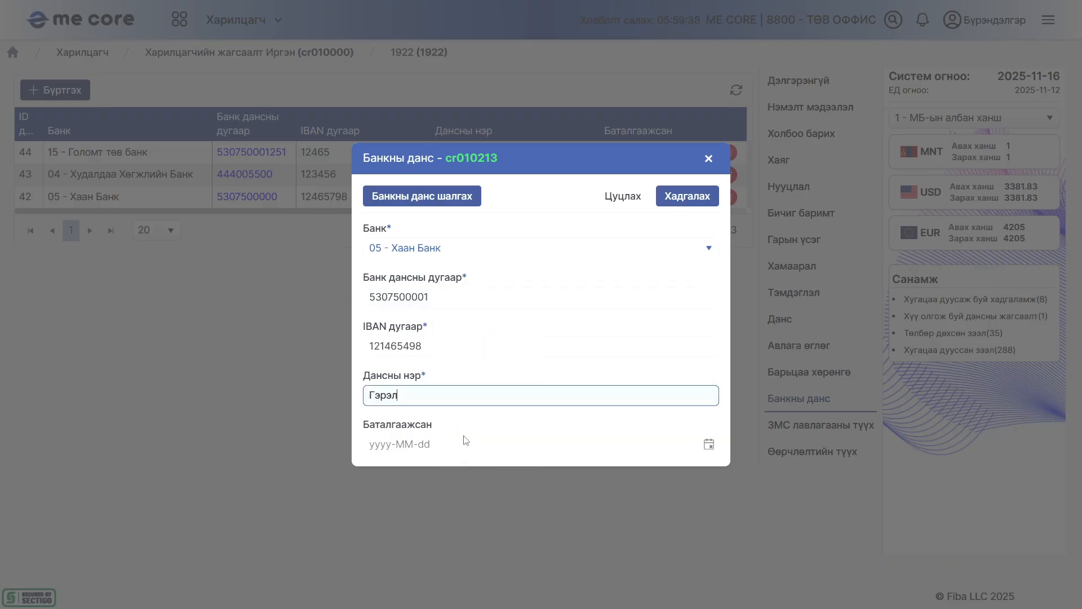
click(684, 200)
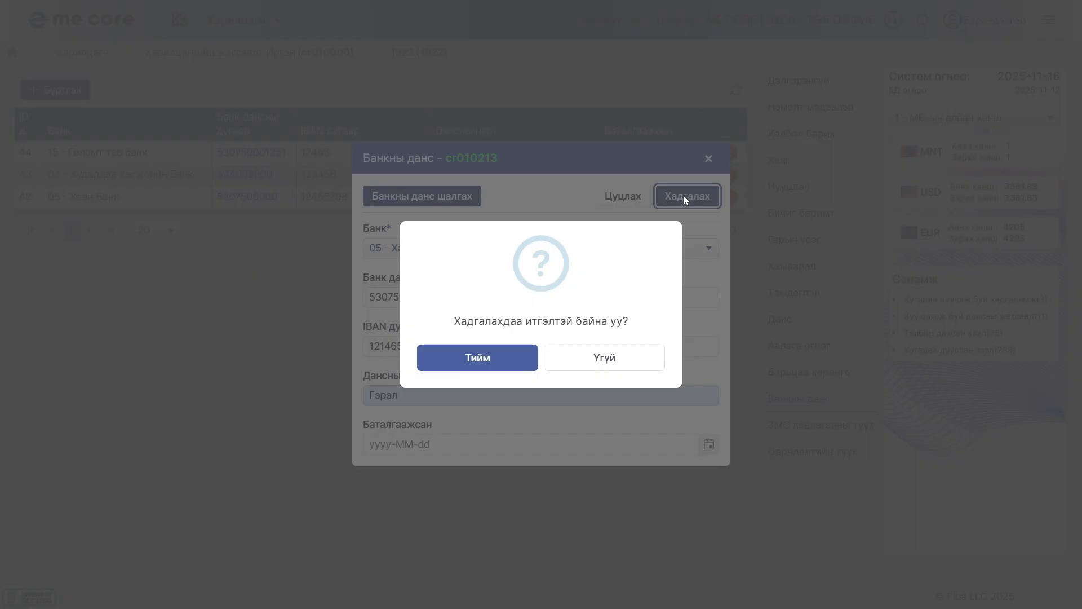
click(483, 365)
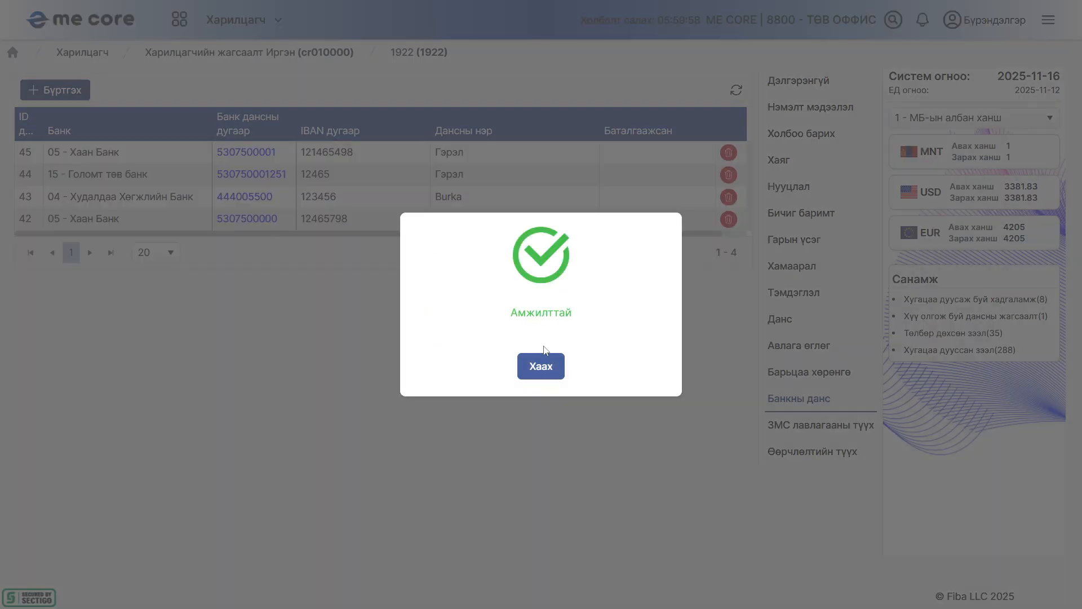
click(529, 372)
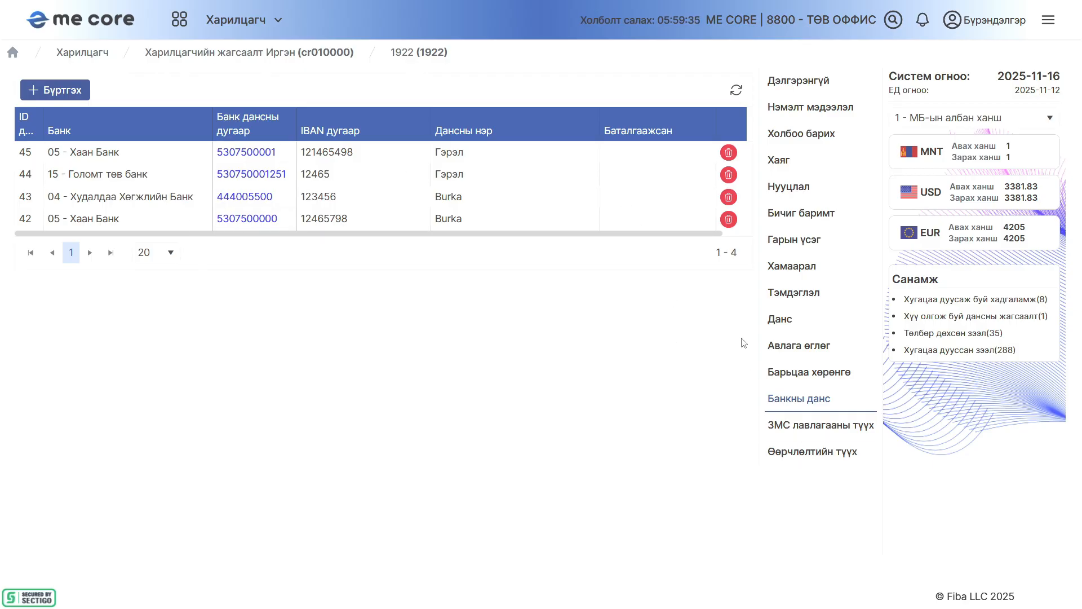
Review the customer's ЗМС лавлагааны түүх and Өөрчлөлтийн түүх sections
click(814, 426)
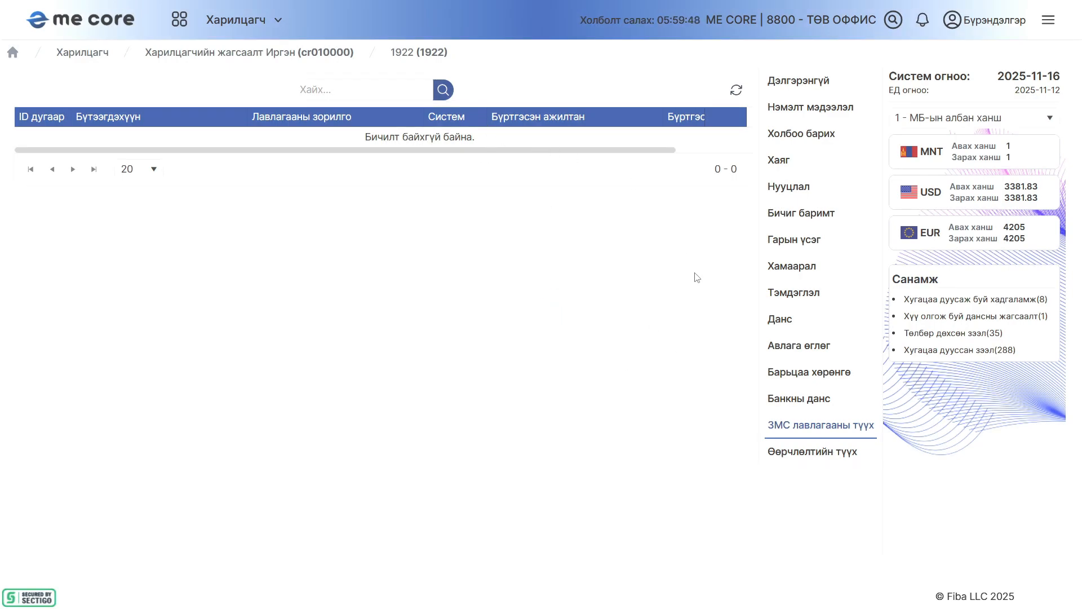
click(831, 455)
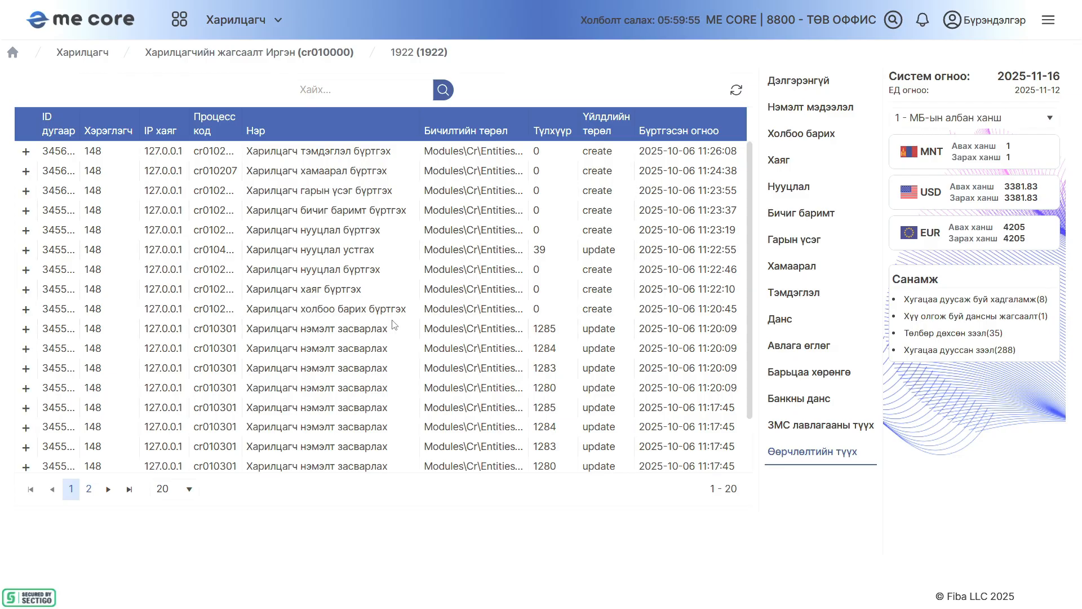
scroll(395, 318, down, 2)
scroll(398, 316, up, 2)
Return to the individual customer list, try to deactivate the same customer, read the response and close it
click(257, 57)
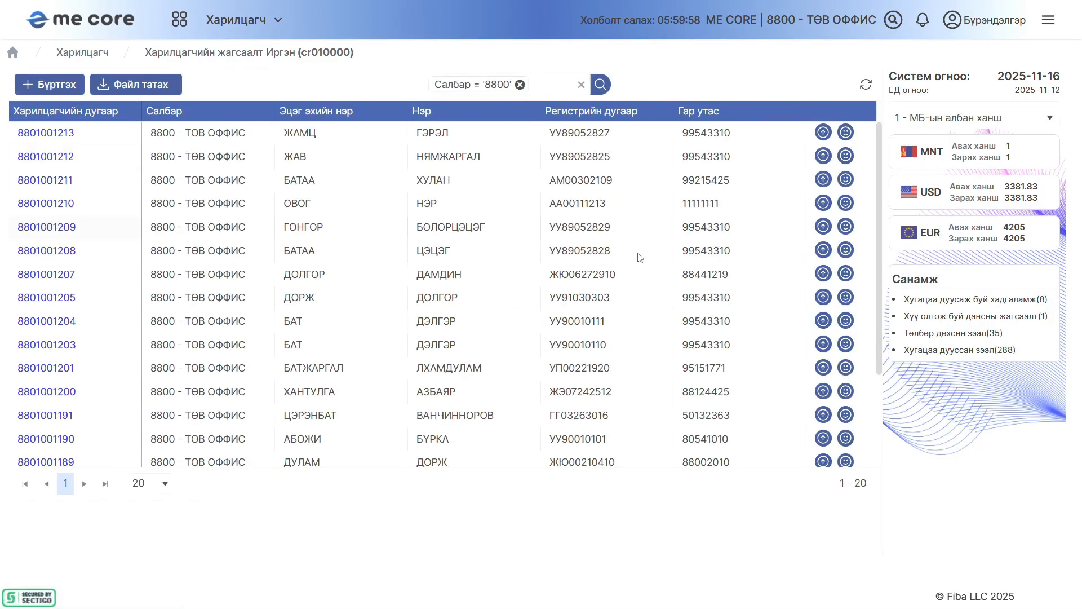
click(823, 132)
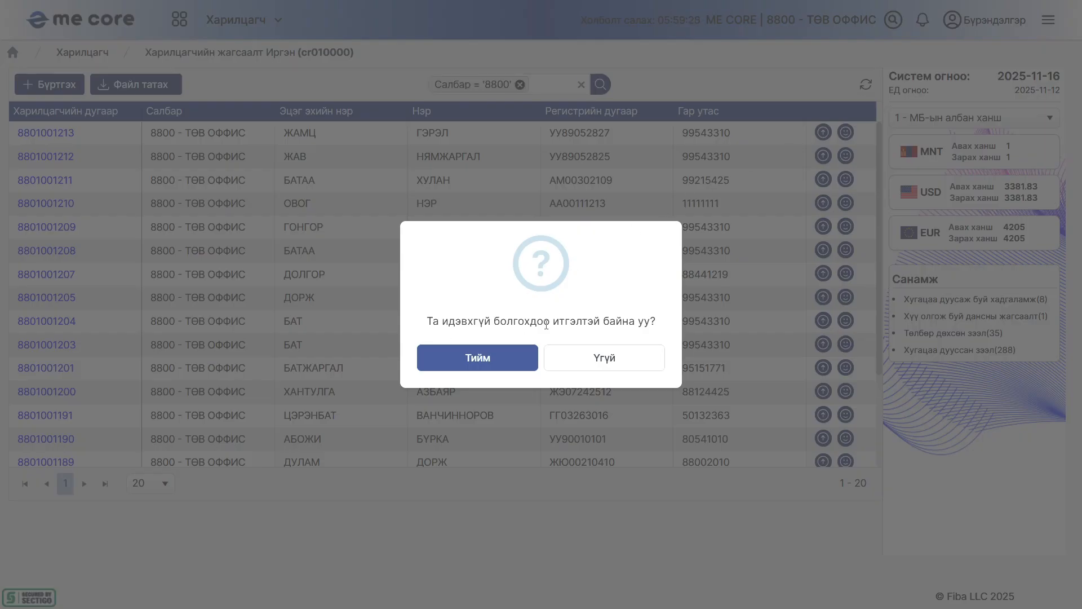
click(484, 362)
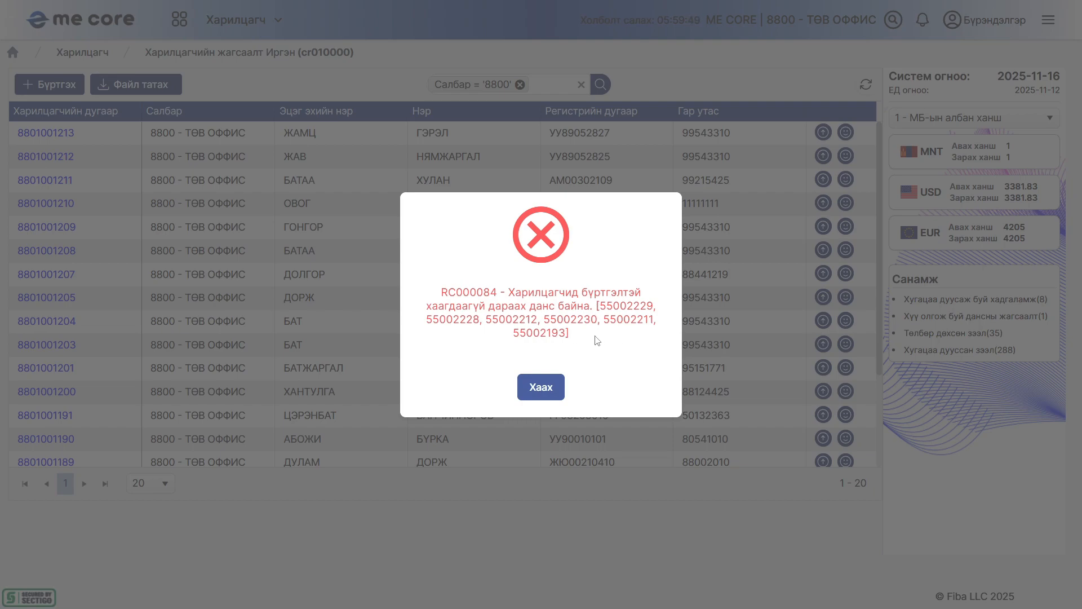
drag(595, 337, 429, 292)
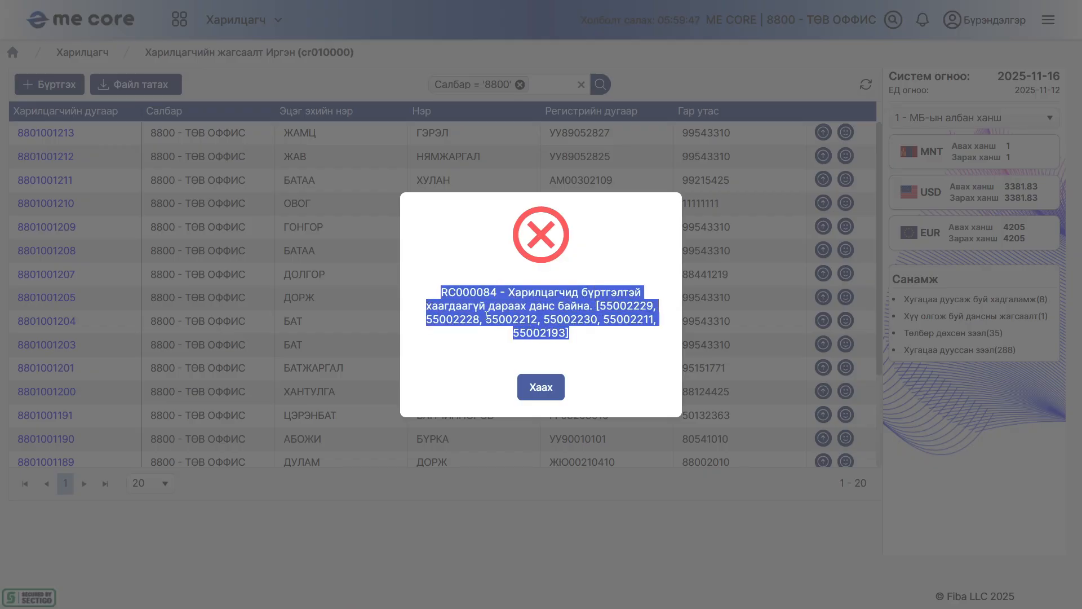
click(555, 331)
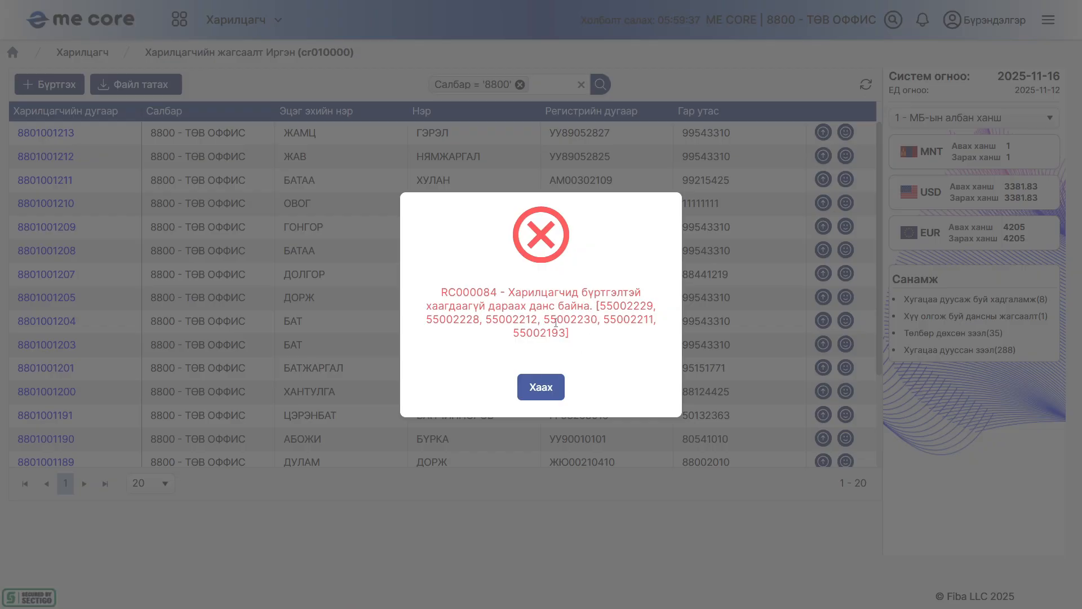
click(538, 388)
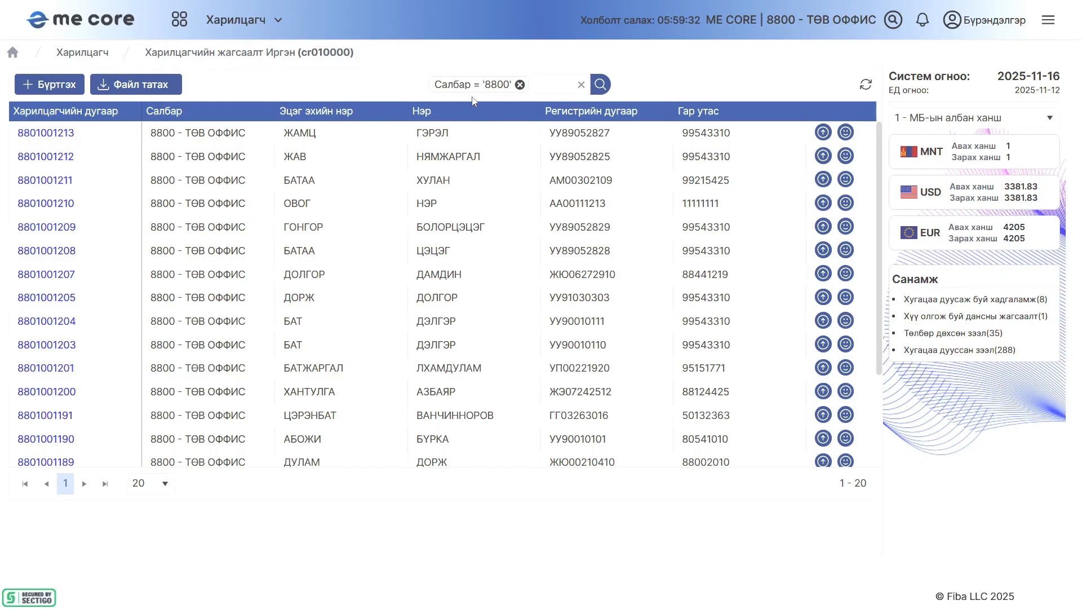
mouse_move(537, 4)
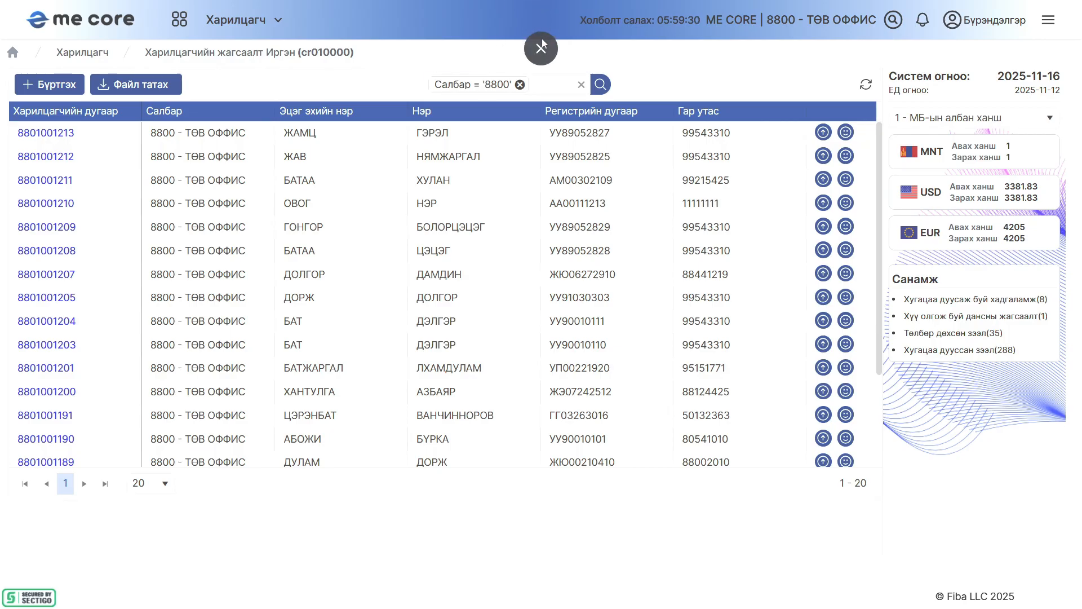